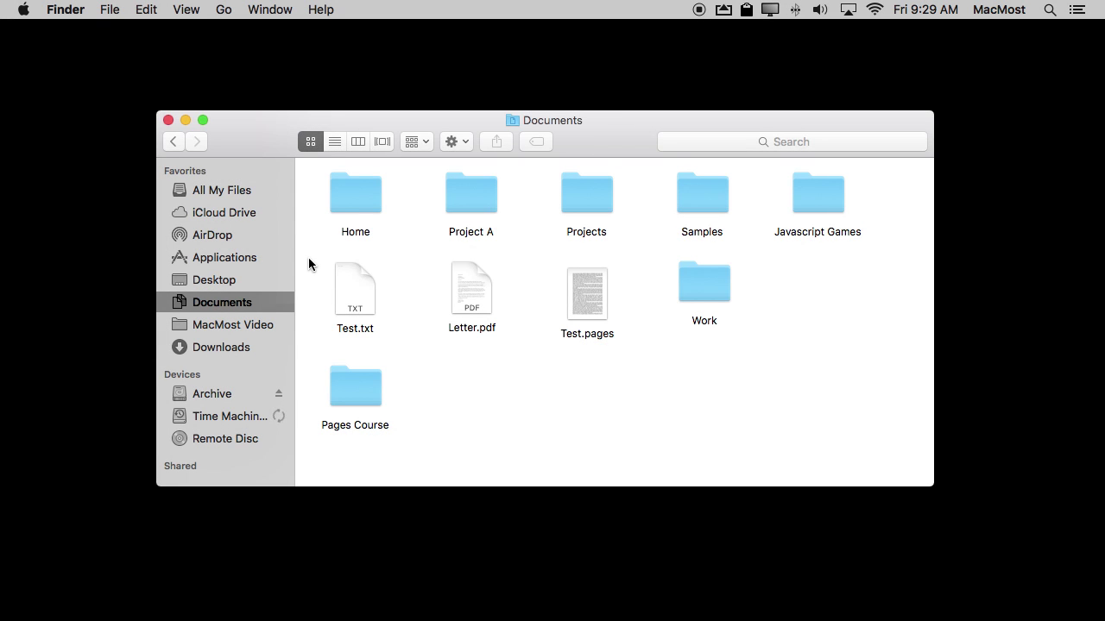
Step: Put Test.txt, Letter.pdf and Test.pages into a new folder named 'My Folder' and open it
left_click_drag(308, 257, 594, 302)
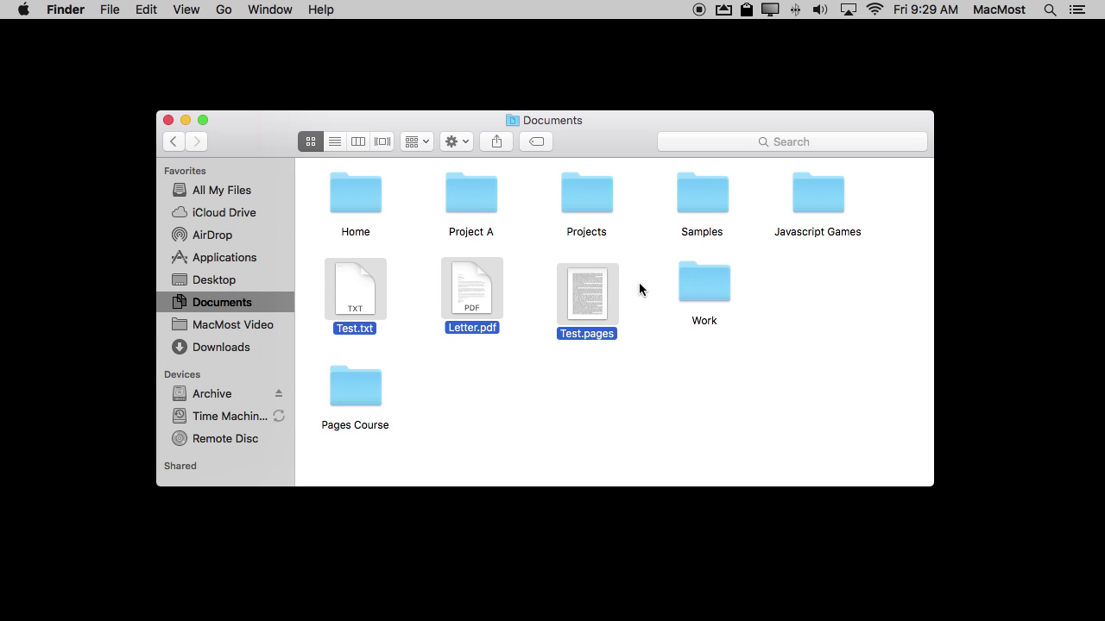
left_click(104, 6)
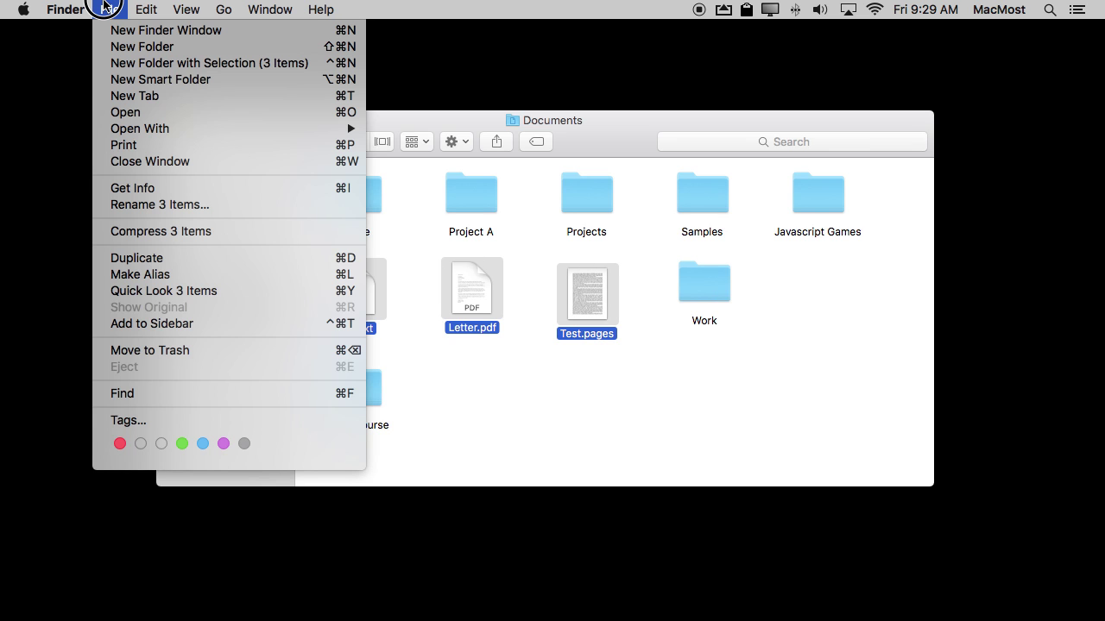
left_click(137, 69)
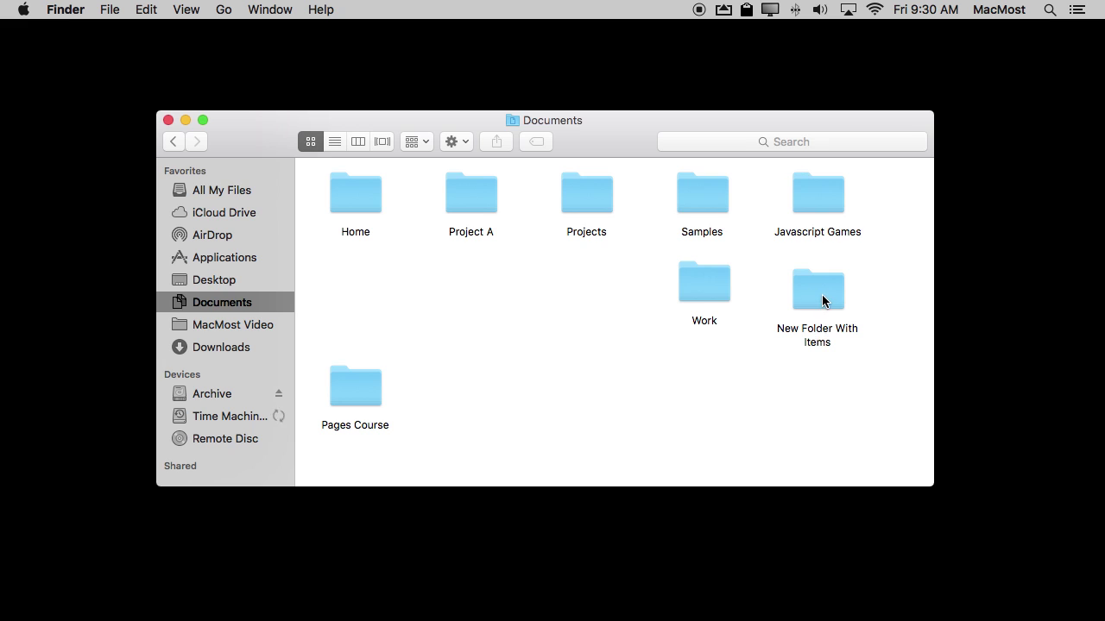
left_click(819, 340)
left_click(819, 340)
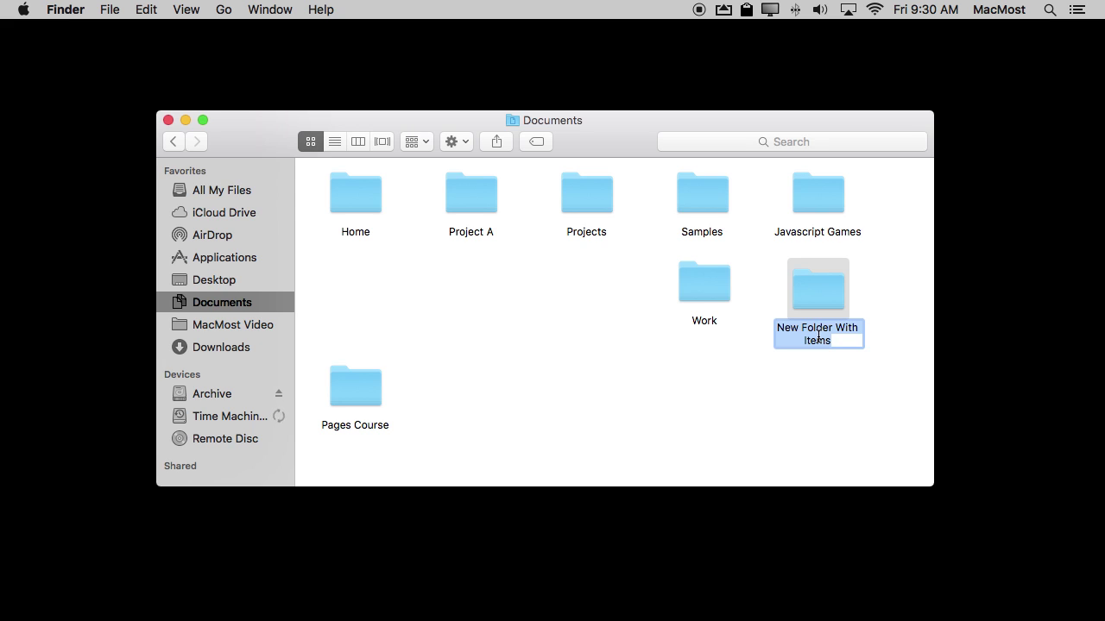
type("My Folder")
key("Return")
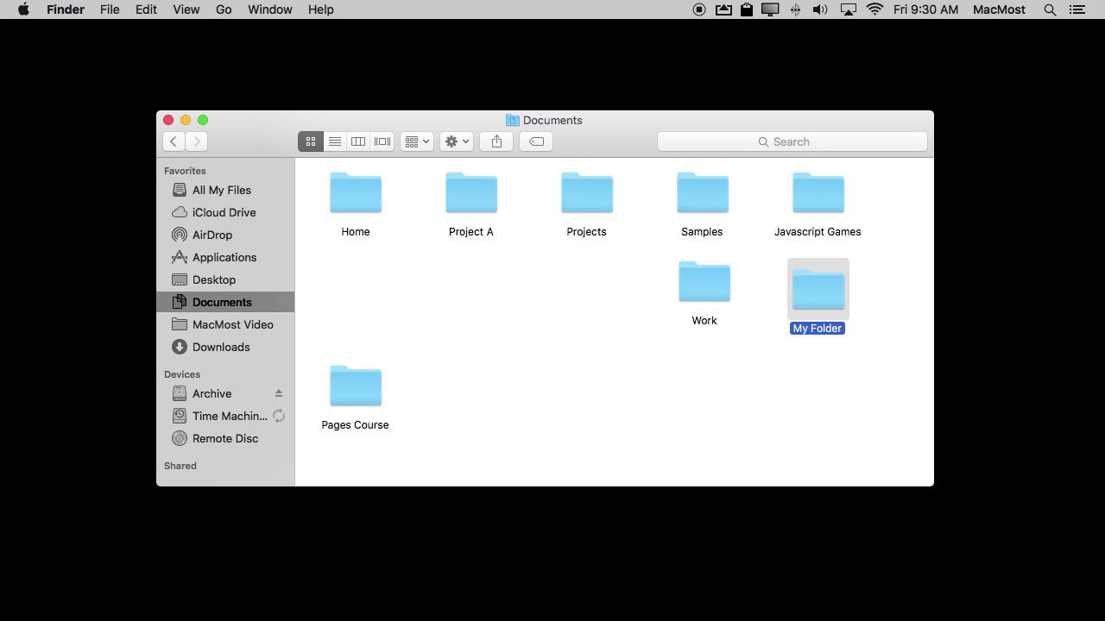
double_click(794, 281)
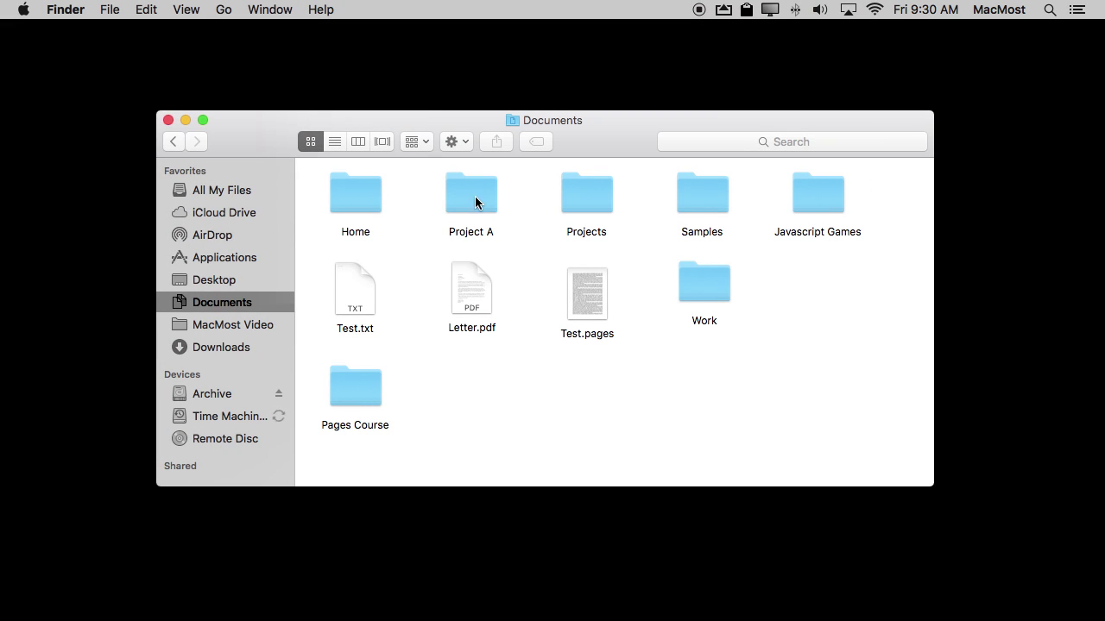
Step: In Project A, batch-rename the four Test files to Example 1–4.txt by replacing Test with Example
double_click(476, 201)
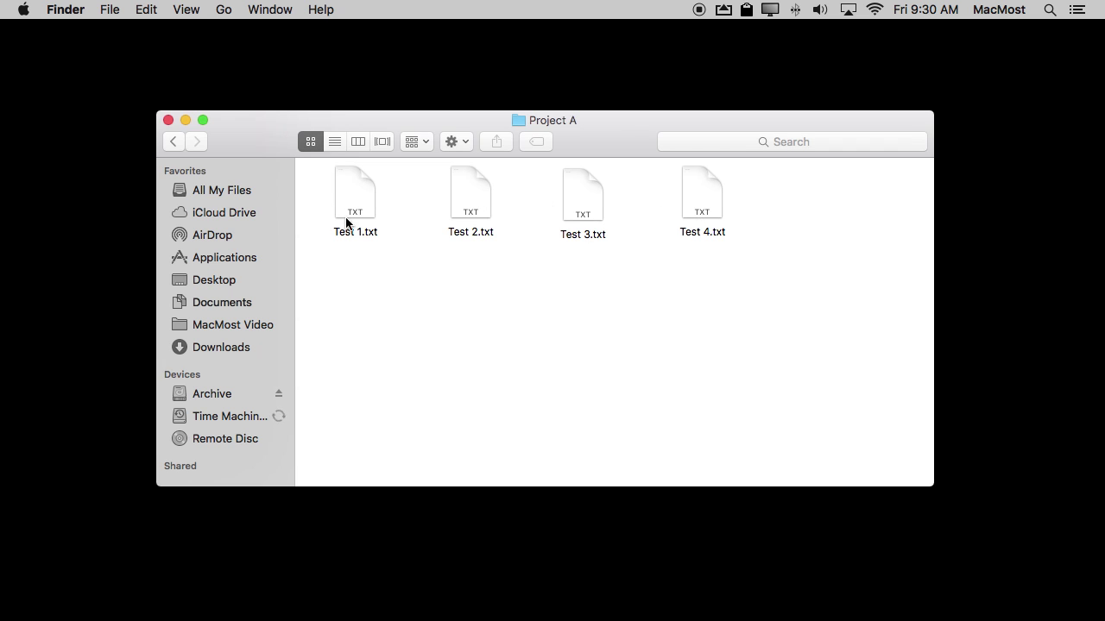
left_click_drag(789, 257, 349, 186)
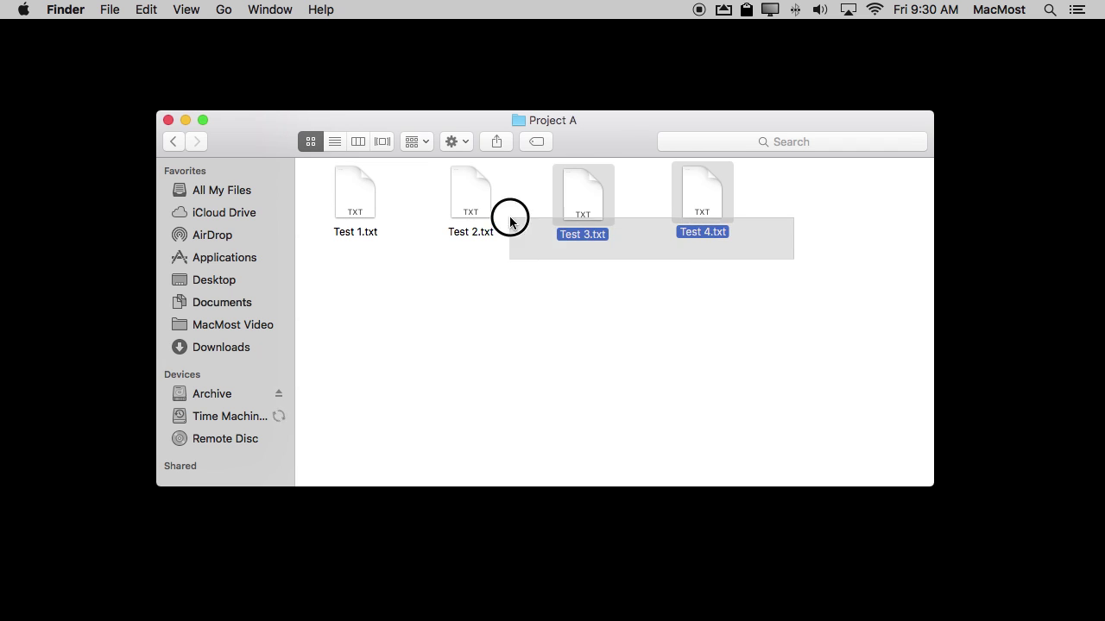
left_click(108, 9)
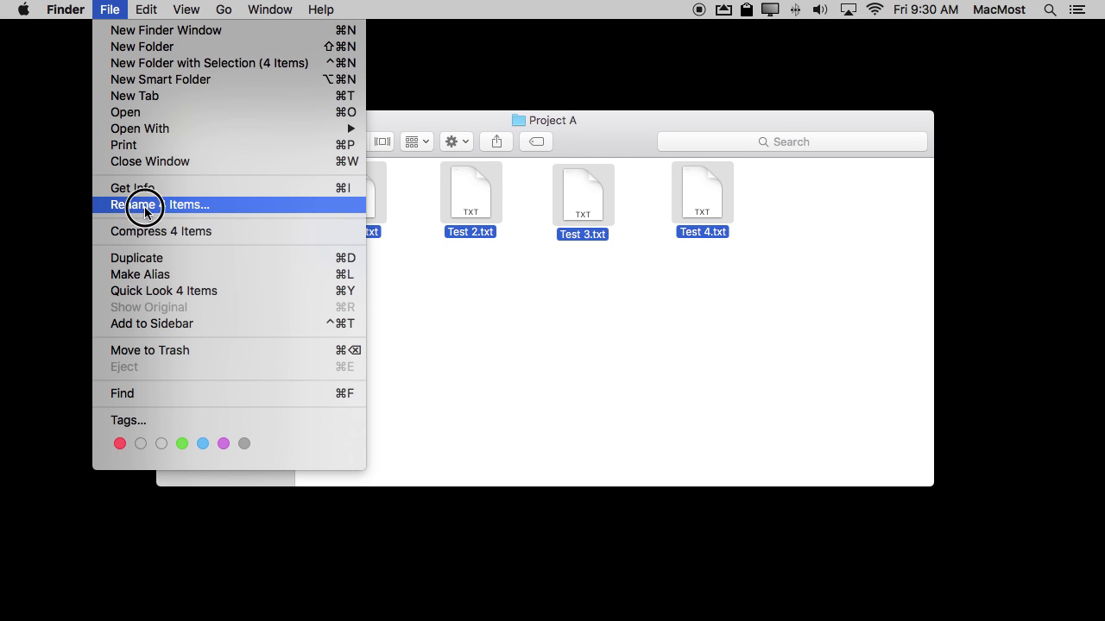
left_click(179, 207)
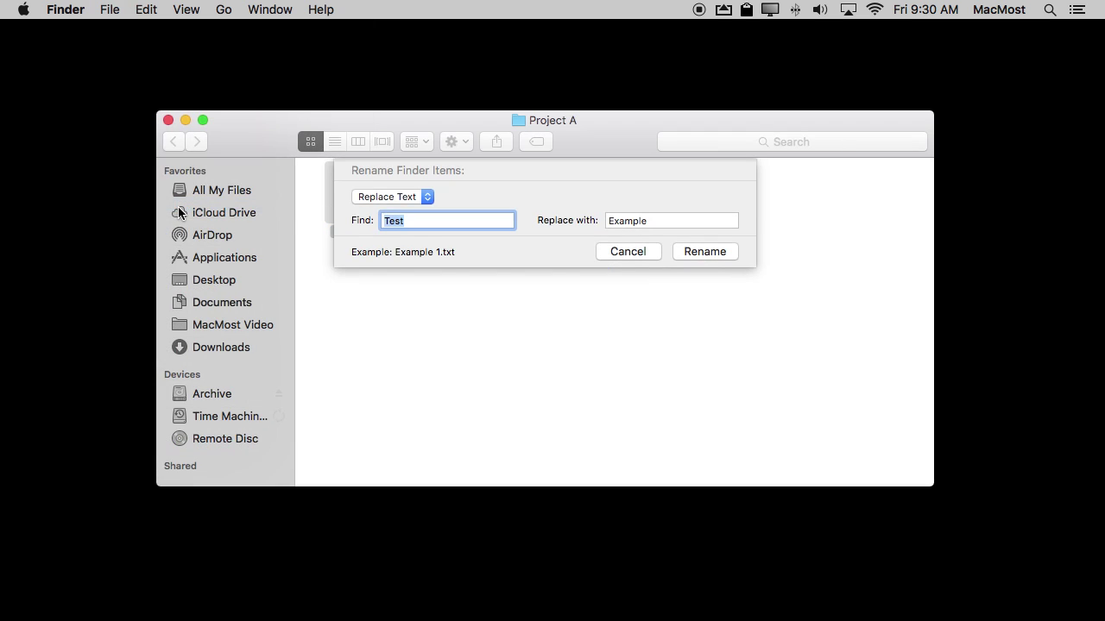
left_click(392, 198)
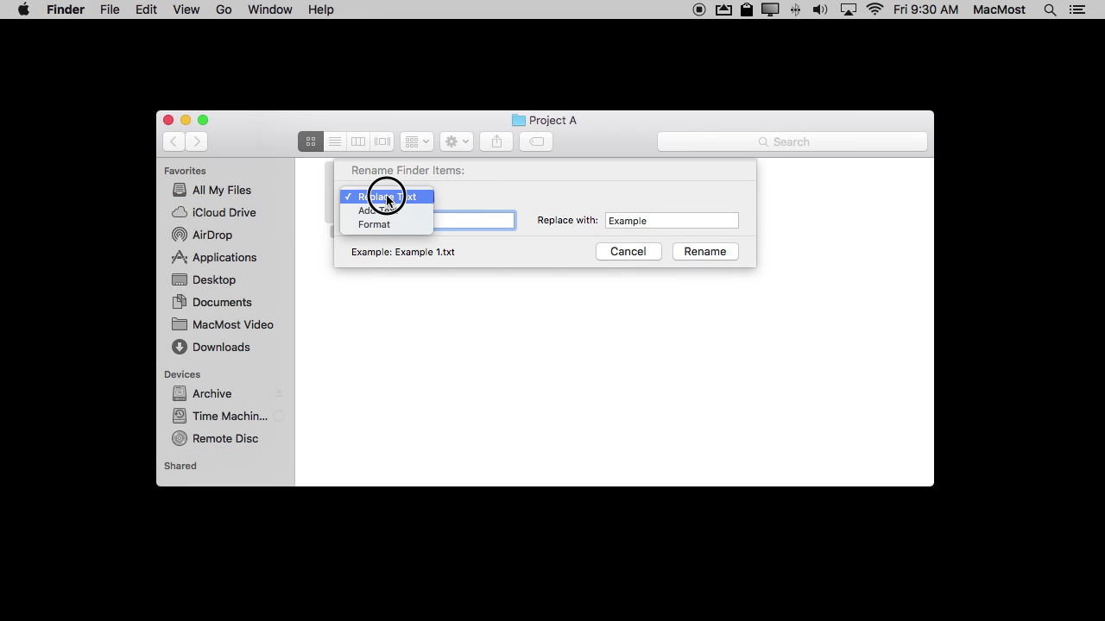
left_click(385, 198)
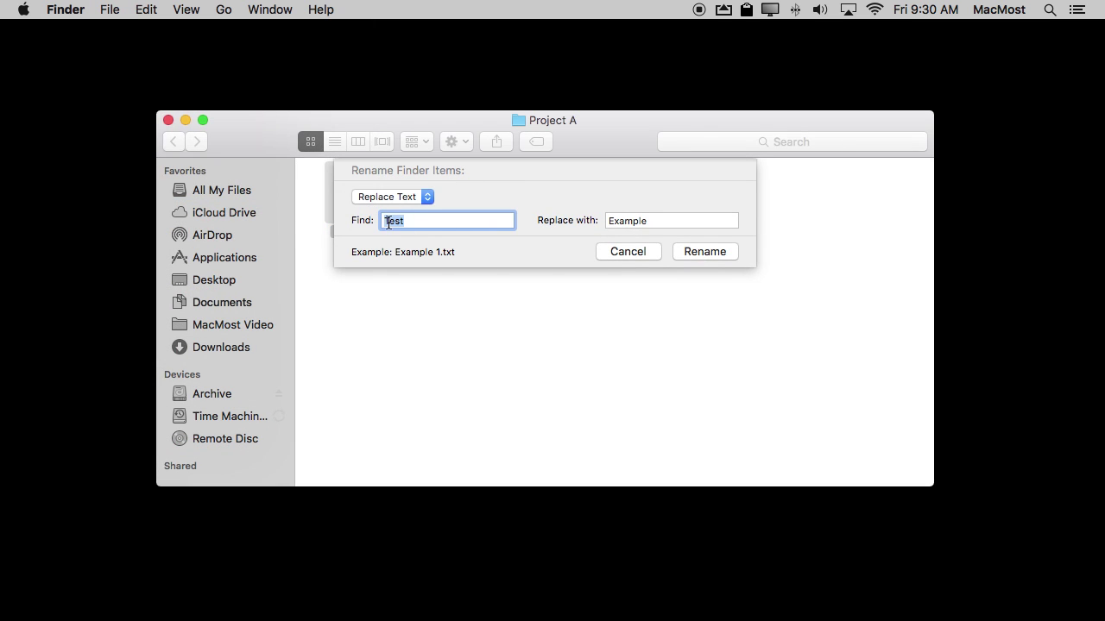
left_click(406, 199)
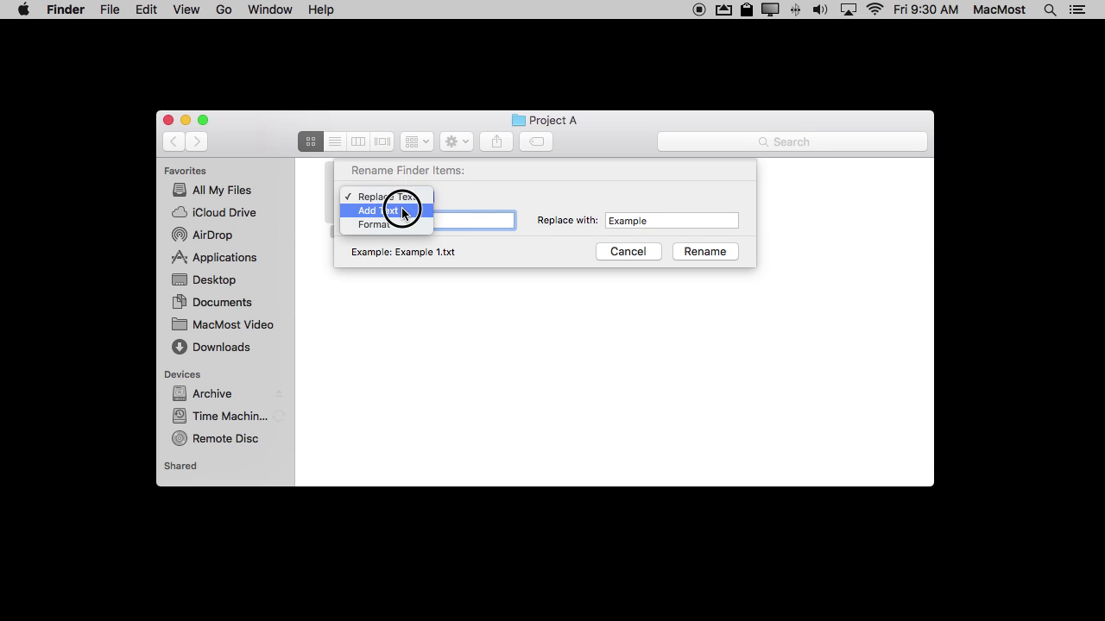
left_click(487, 189)
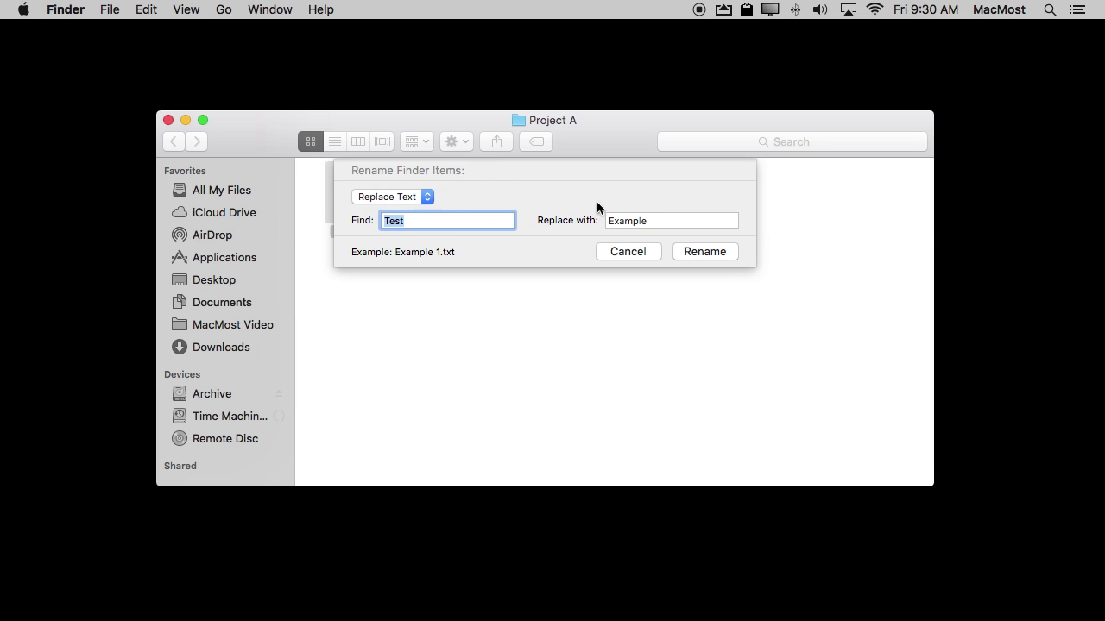
left_click(720, 252)
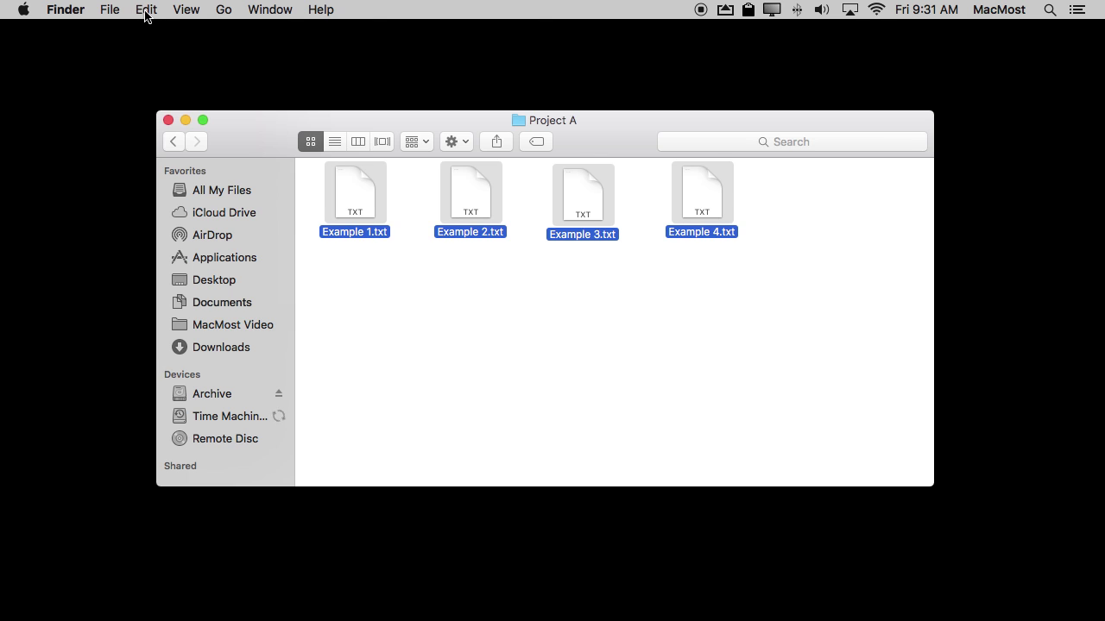
Step: Undo the batch rename from the Edit menu, leaving Redo Rename unused
left_click(146, 12)
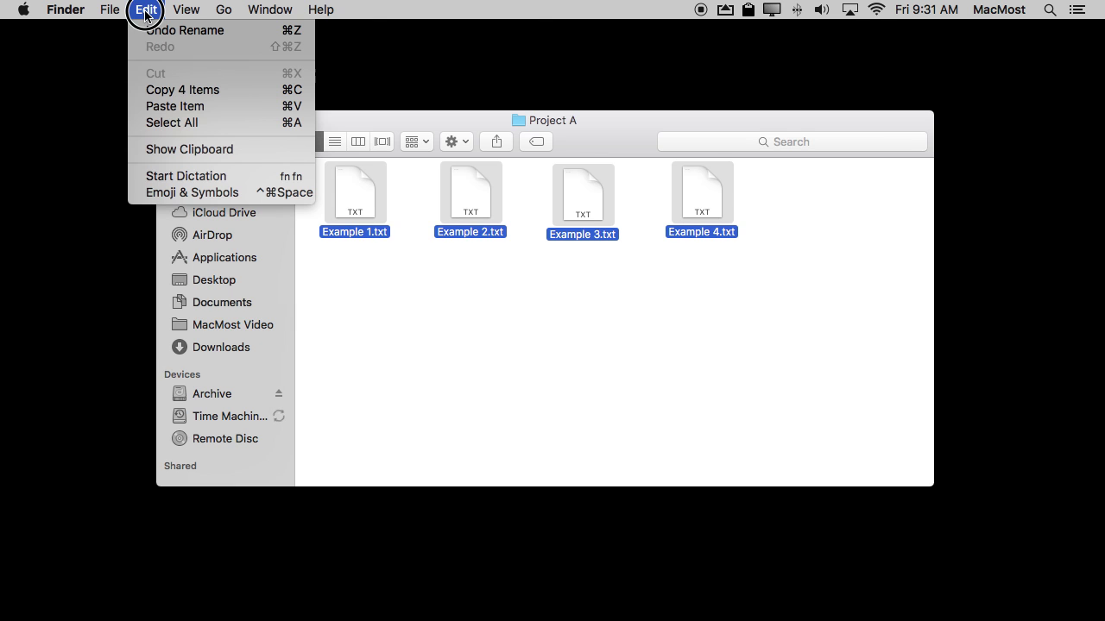
left_click(204, 34)
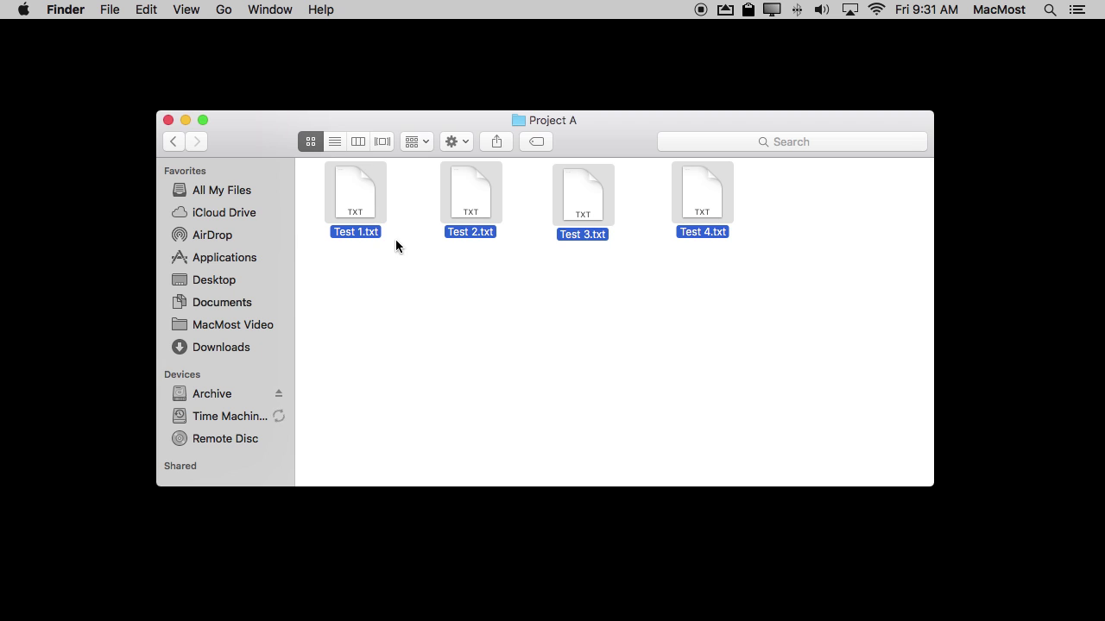
left_click(143, 9)
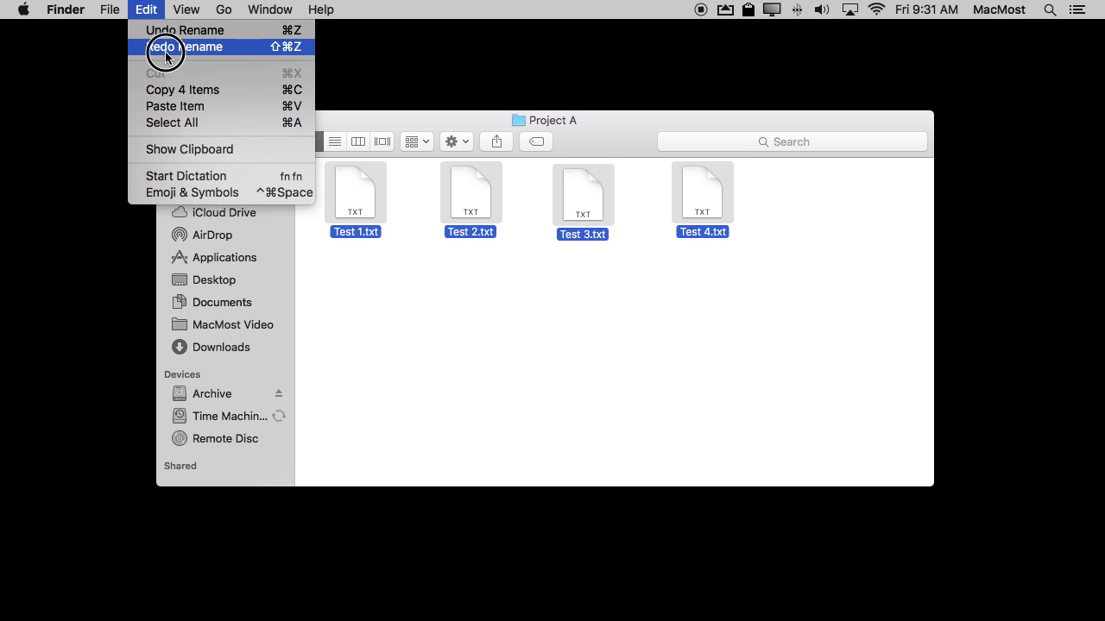
left_click(145, 10)
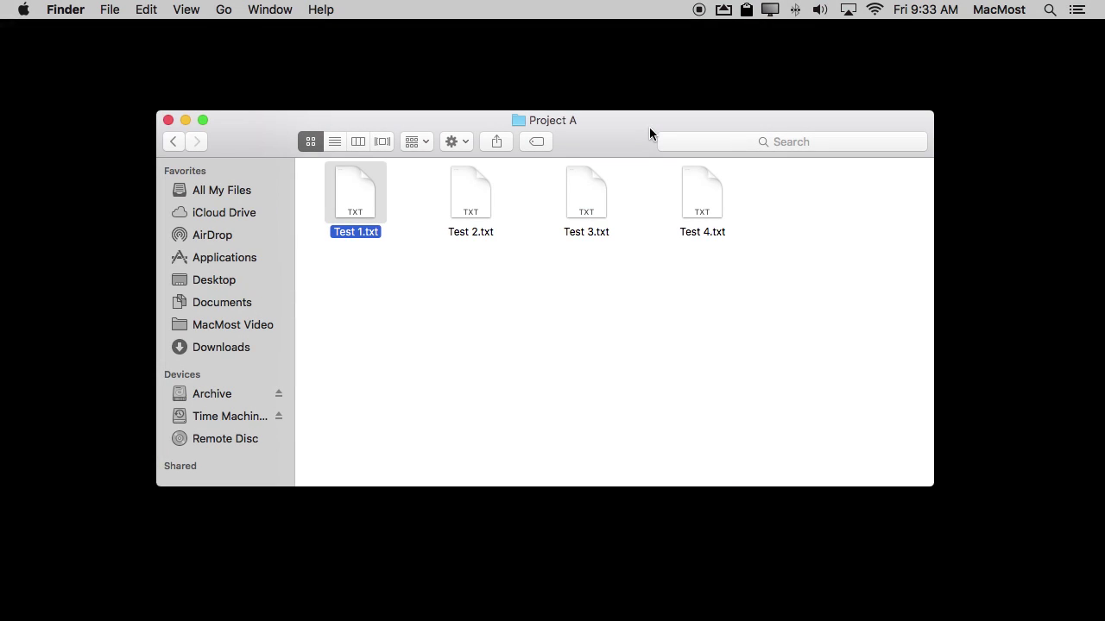
Step: Move Test 3.txt to the Trash, undo it, then trash it again
left_click_drag(584, 210, 1051, 600)
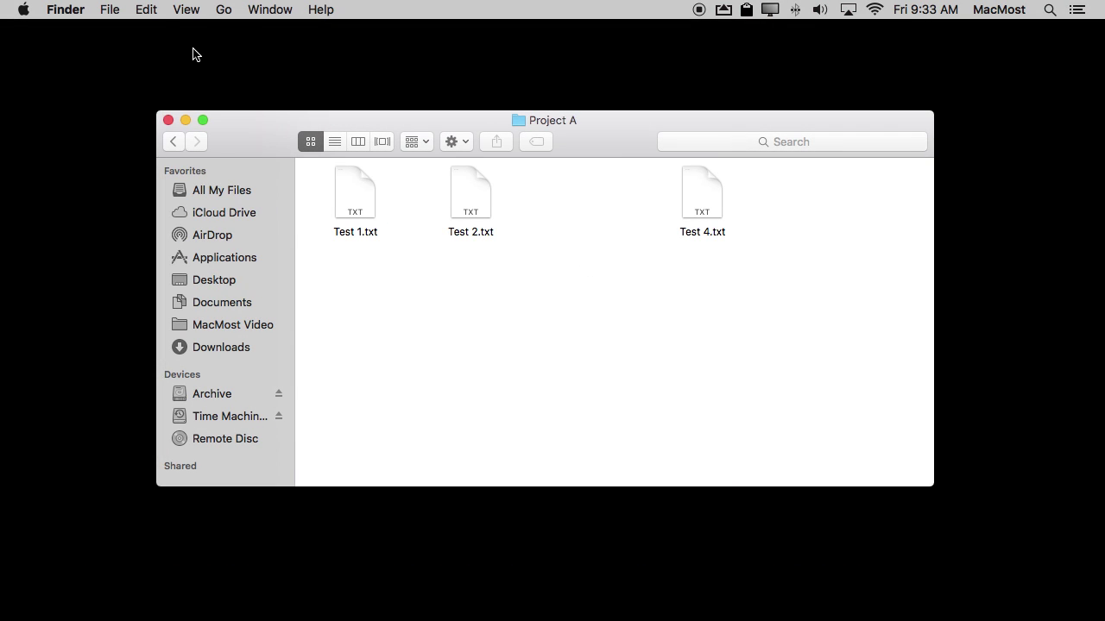
left_click(145, 10)
left_click(154, 30)
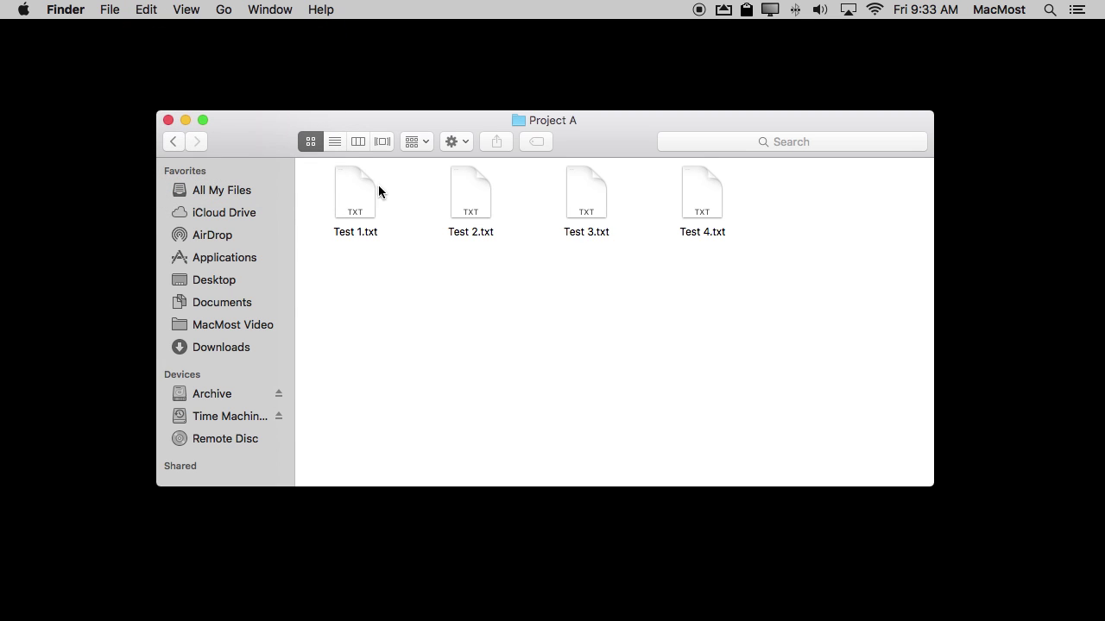
left_click(604, 216)
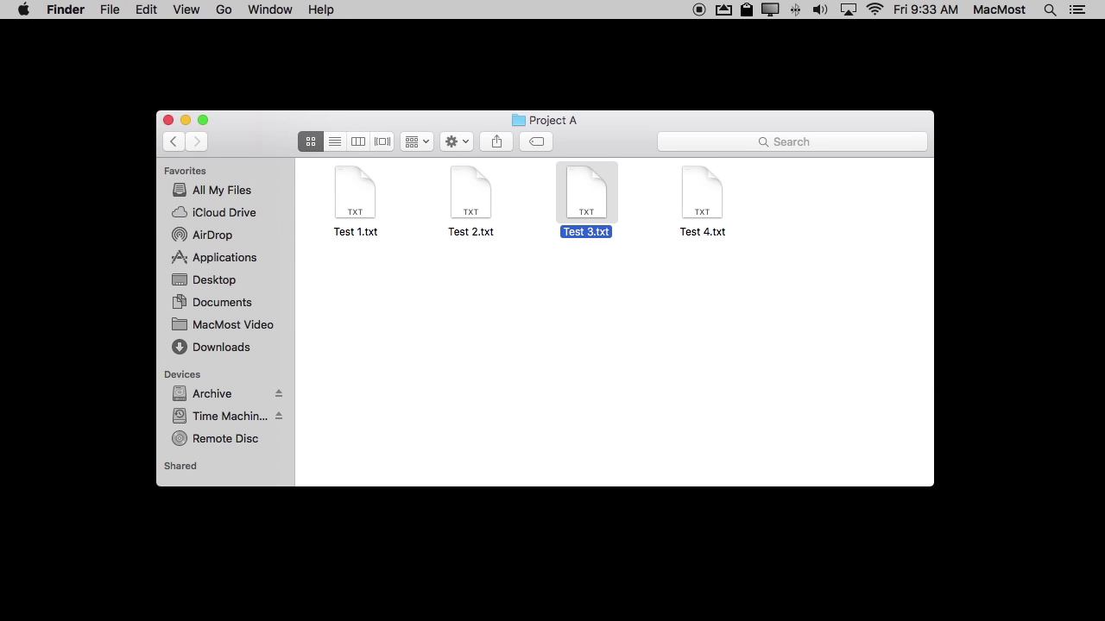
left_click_drag(1096, 617, 1049, 603)
Step: Rename Test 1.txt to X.txt, leaving Undo Rename unused in the Edit menu
left_click(347, 235)
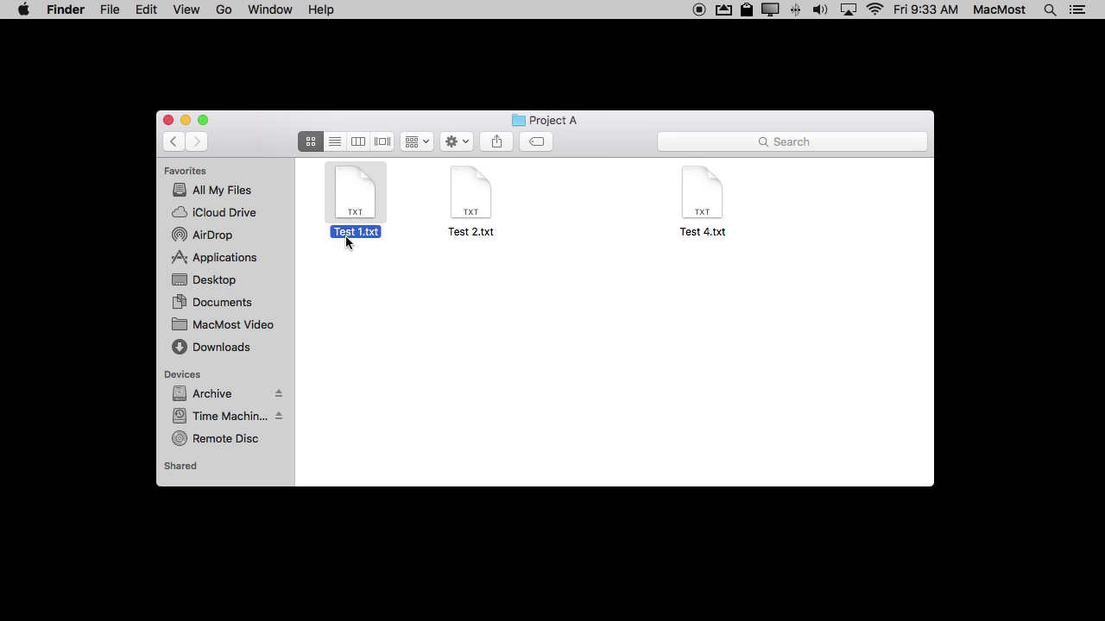
key("Return")
type("X")
key("Return")
left_click(145, 10)
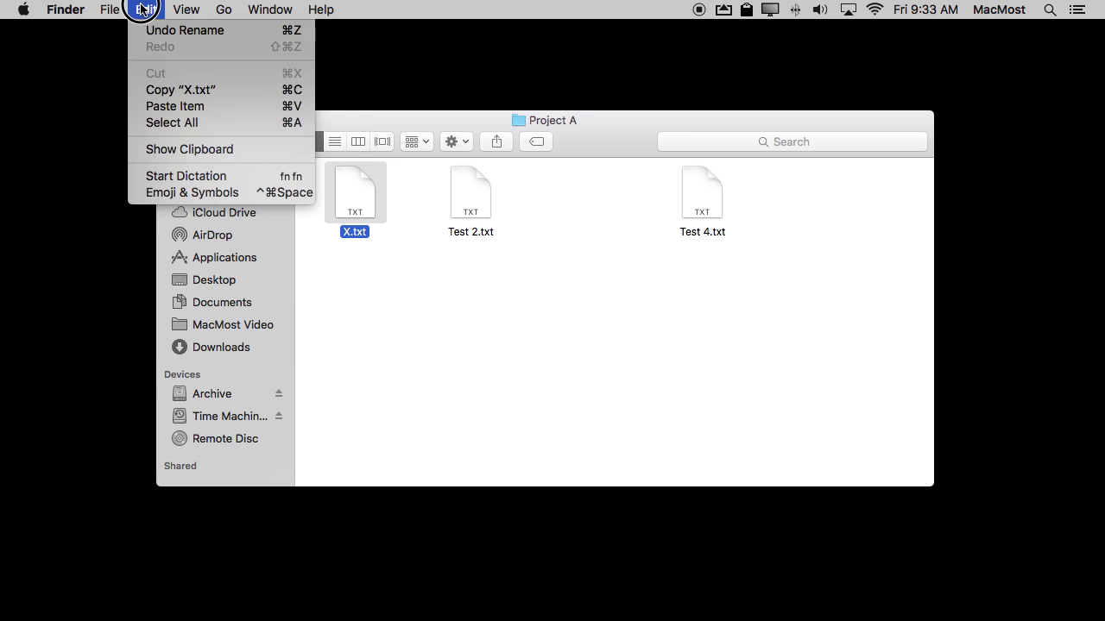
left_click(147, 10)
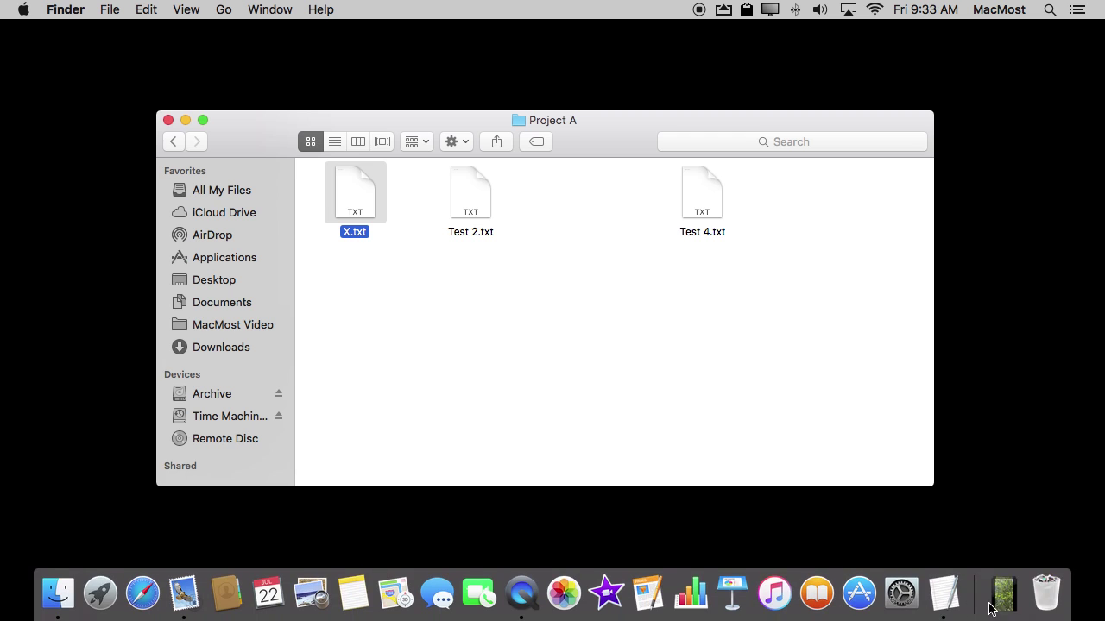
Step: Open the Trash and Put Back Test 3.txt into Project A
left_click(1045, 600)
left_click(445, 294)
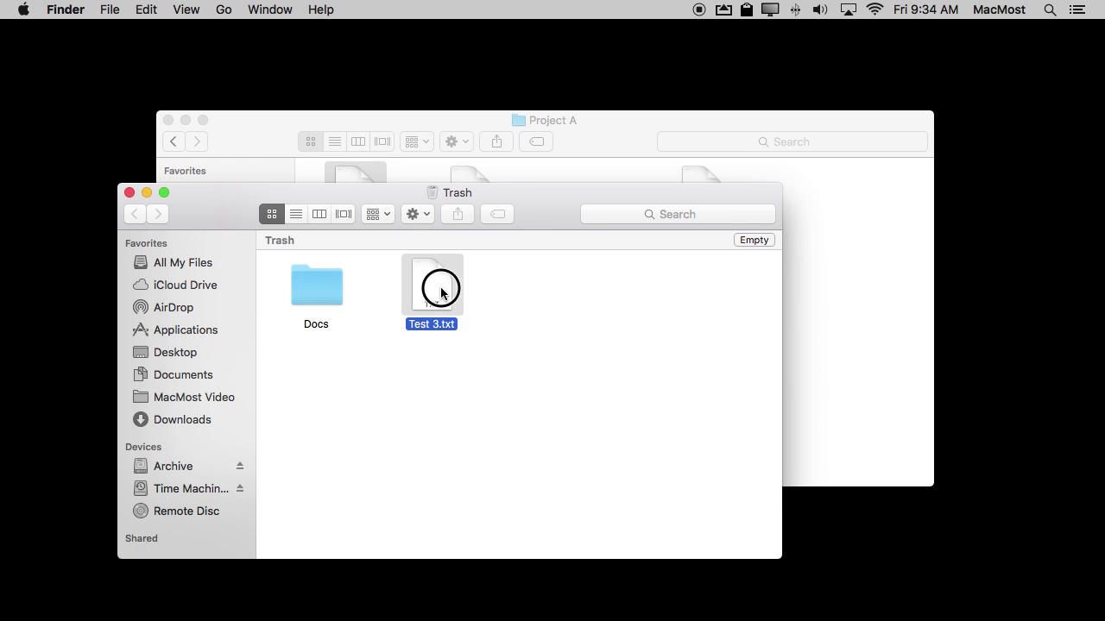
left_click(109, 8)
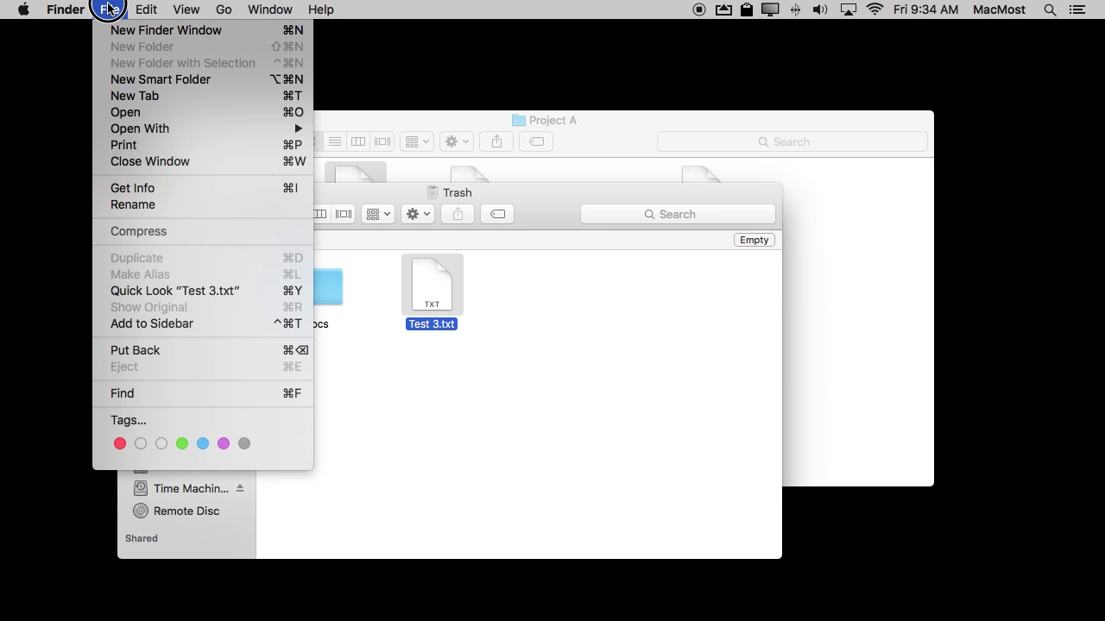
left_click(147, 354)
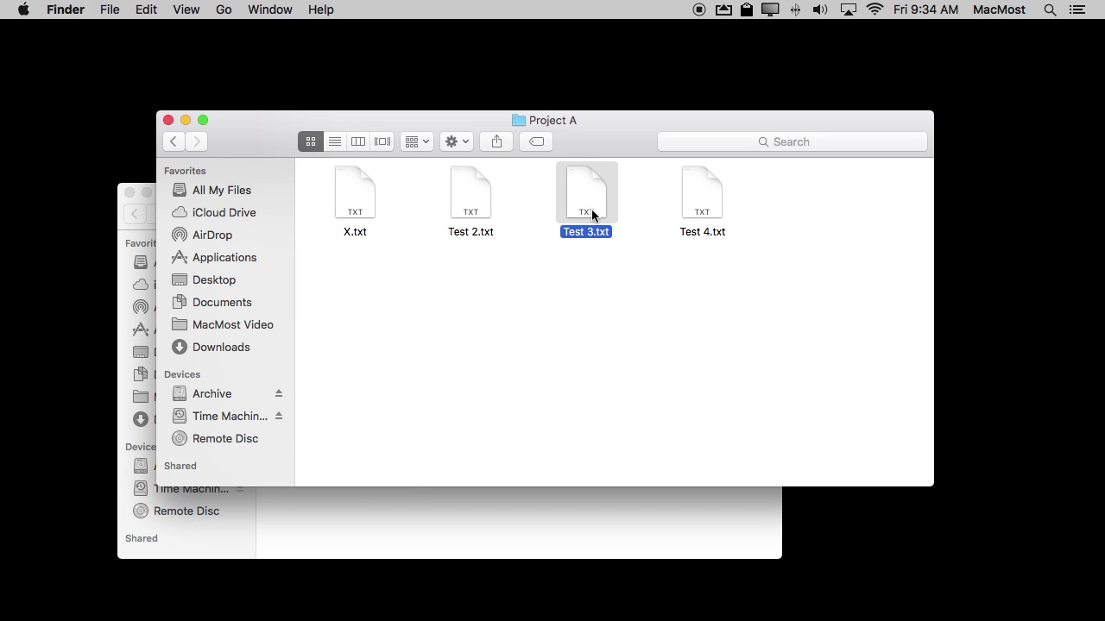
left_click(440, 521)
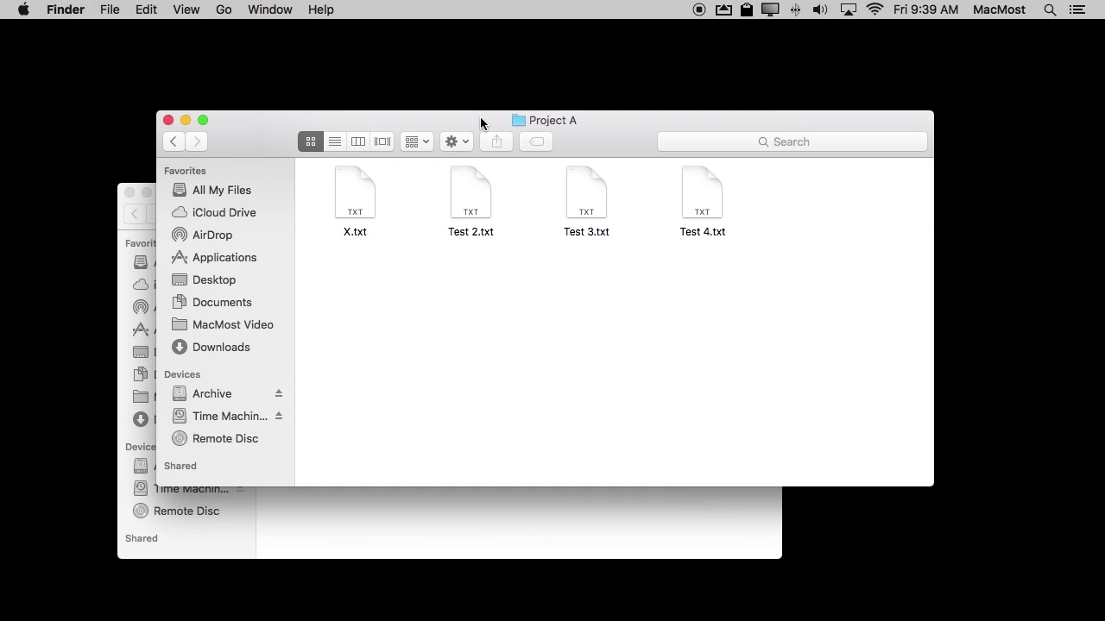
left_click(364, 555)
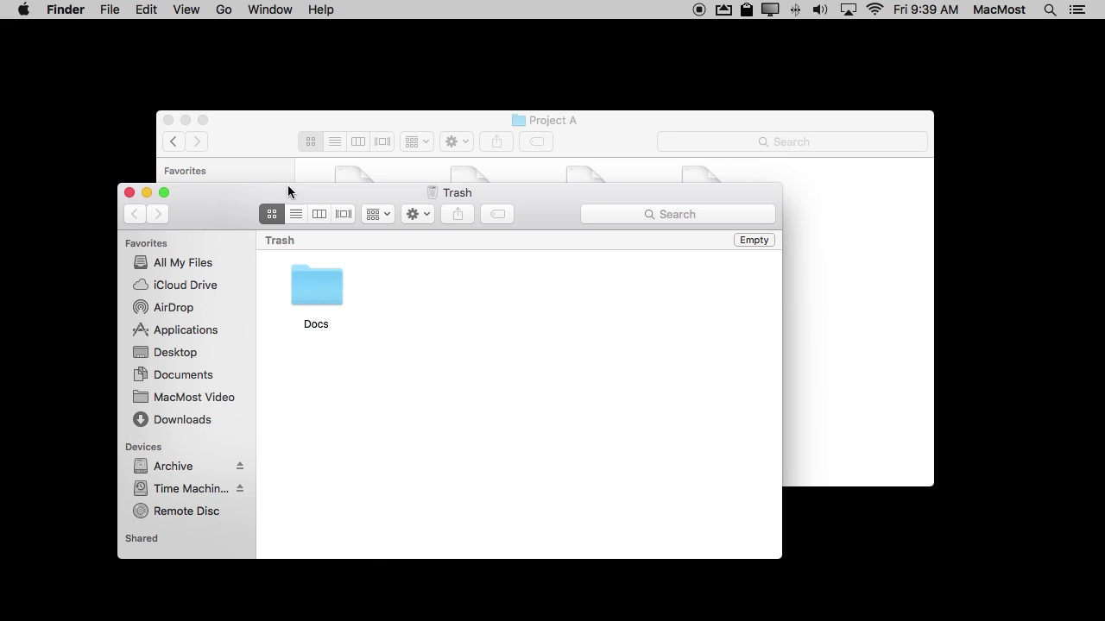
Step: Reveal Delete Immediately for Test 3.txt with Option without using it, then close the Trash window
left_click(274, 146)
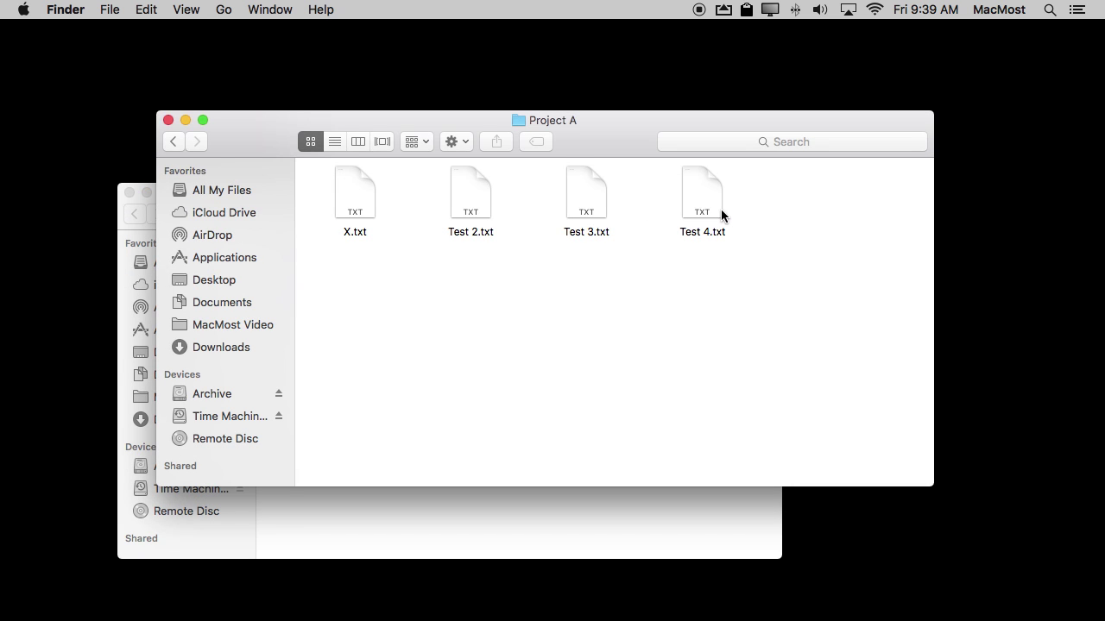
left_click(580, 197)
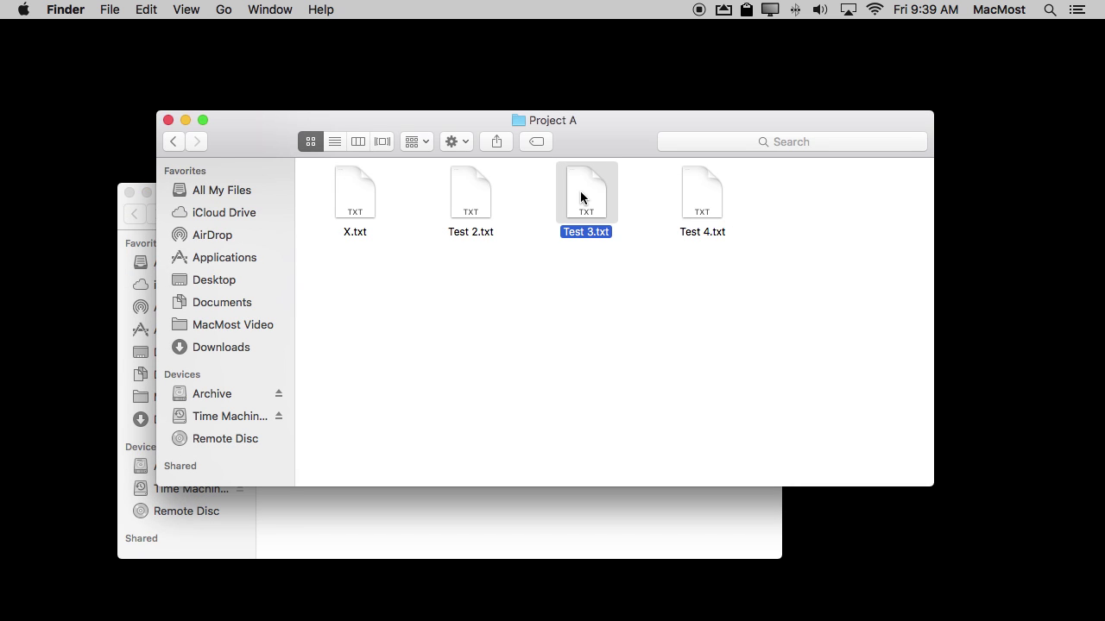
left_click(109, 9)
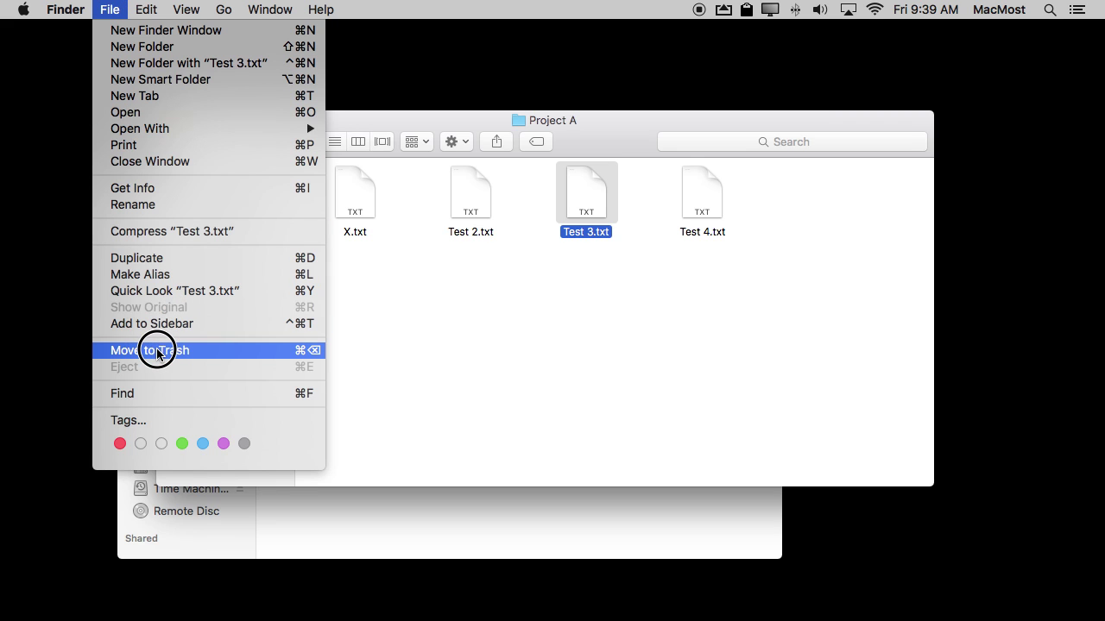
key("alt")
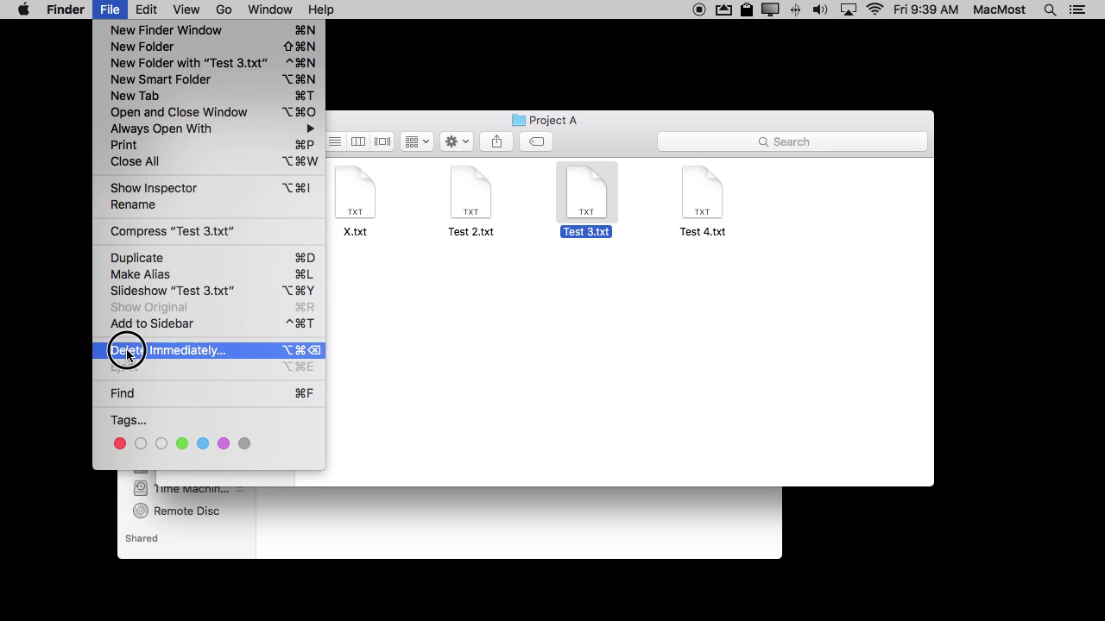
left_click(607, 208)
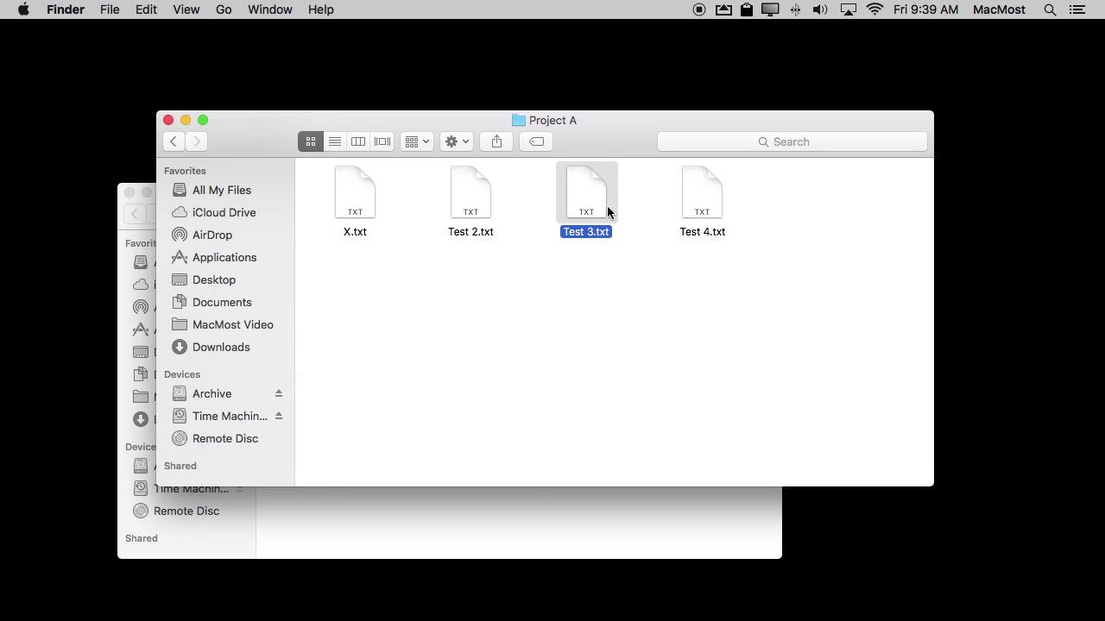
left_click(532, 533)
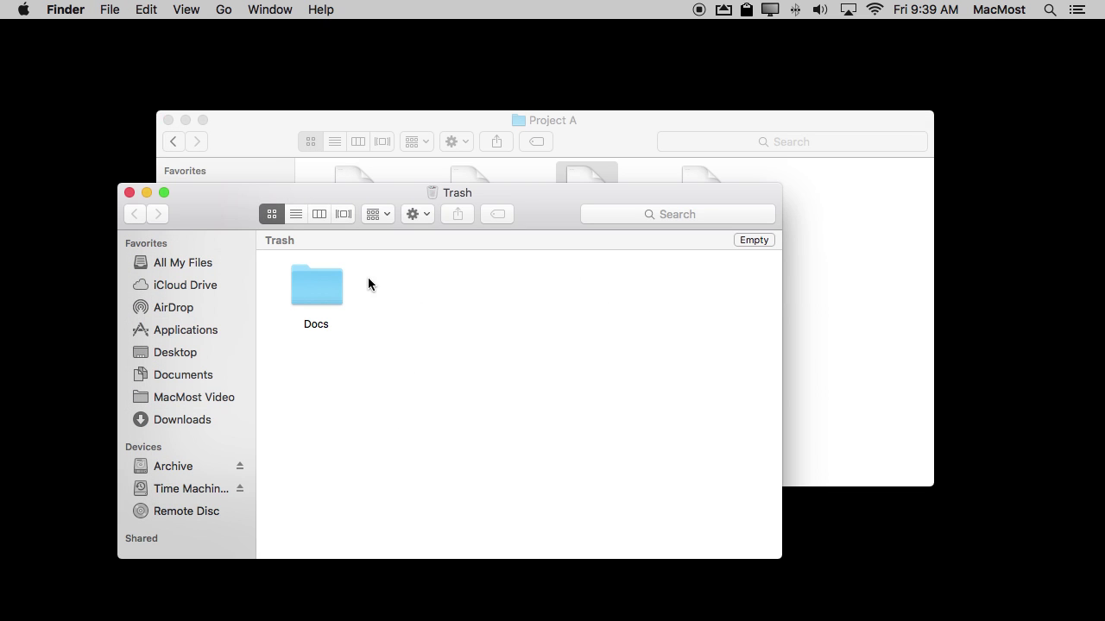
left_click(602, 127)
left_click(367, 529)
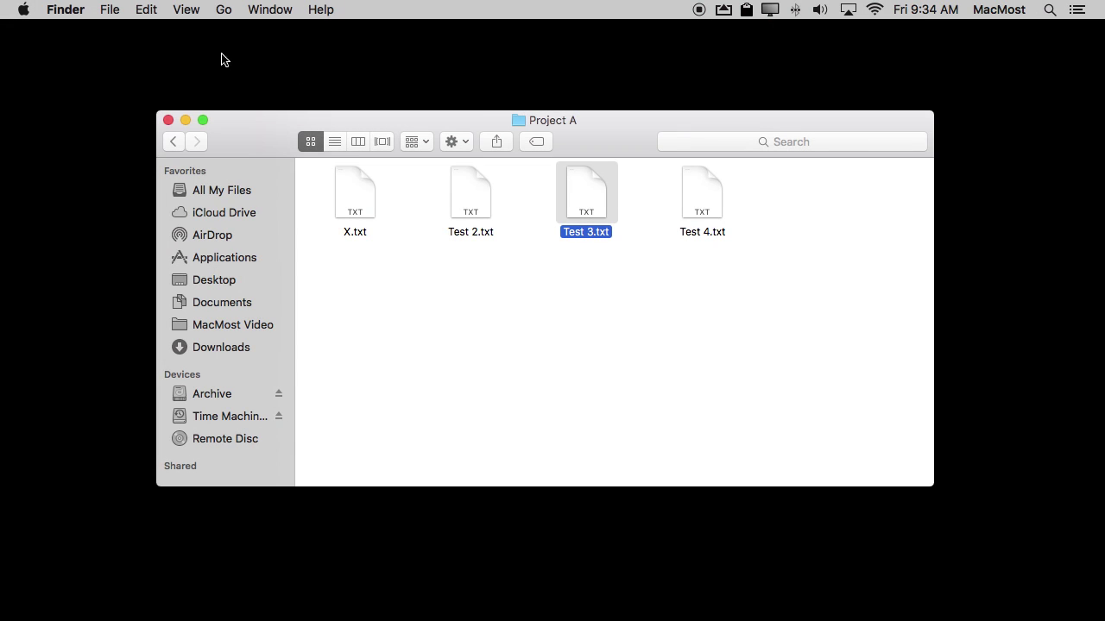
Step: Open a new Finder window, which shows All My Files, and close it
left_click(117, 11)
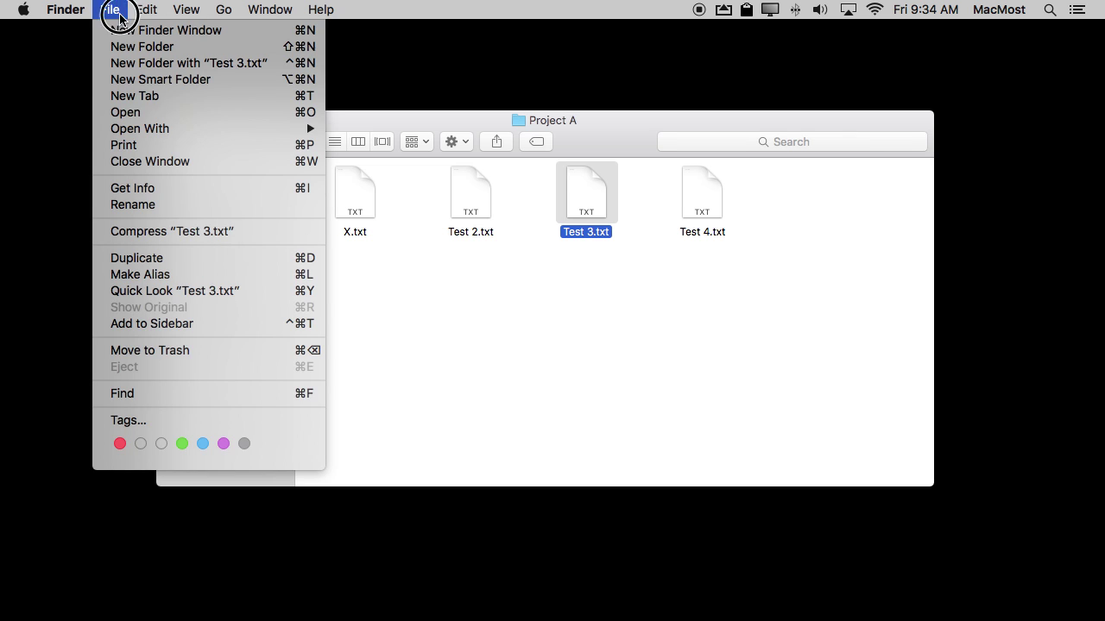
left_click(125, 30)
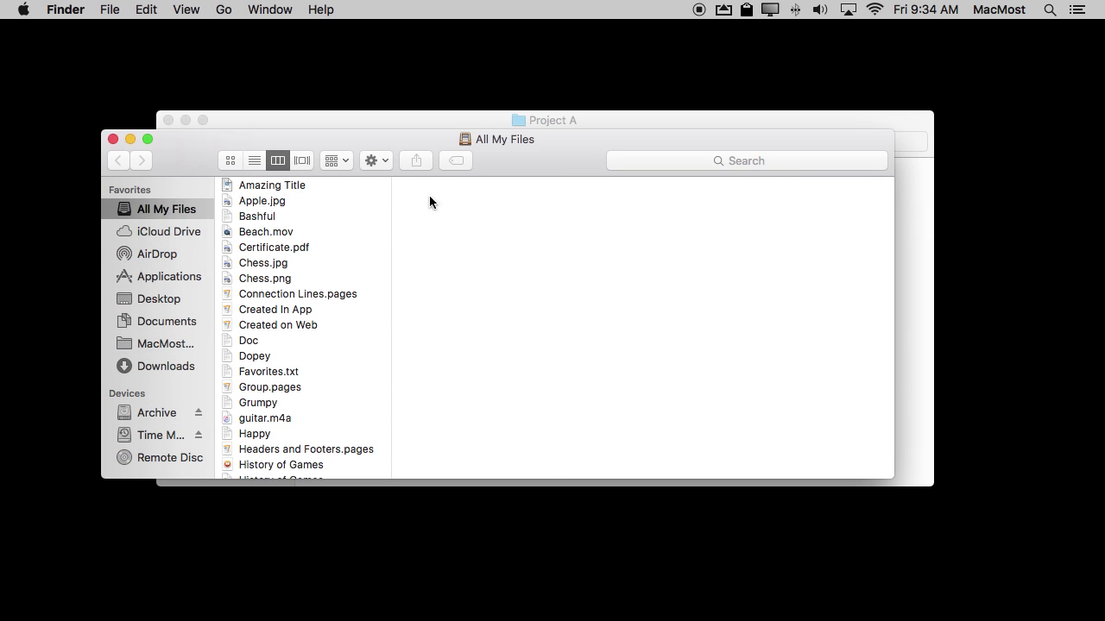
left_click(113, 139)
Step: Set 'New Finder windows show' to Documents in Finder Preferences and test with a new window
left_click(66, 11)
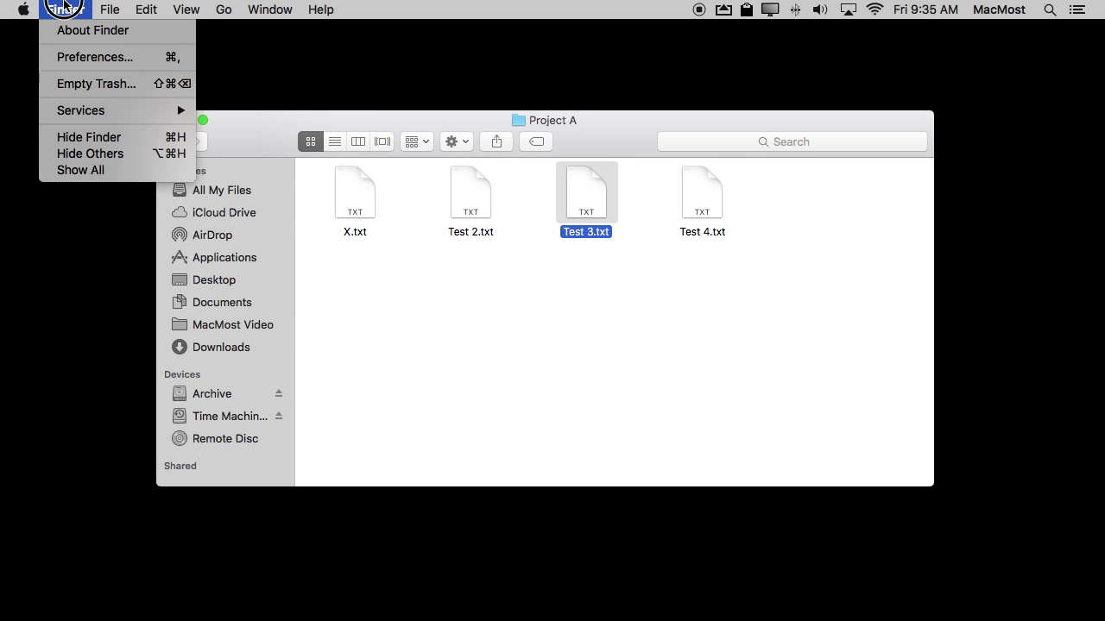
left_click(76, 57)
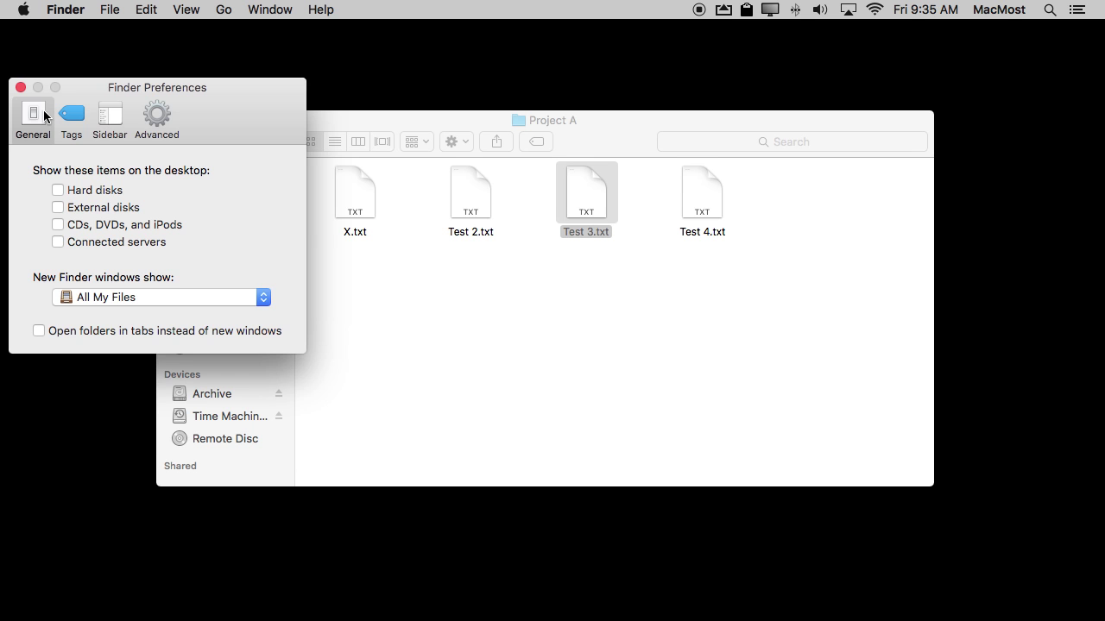
left_click(105, 298)
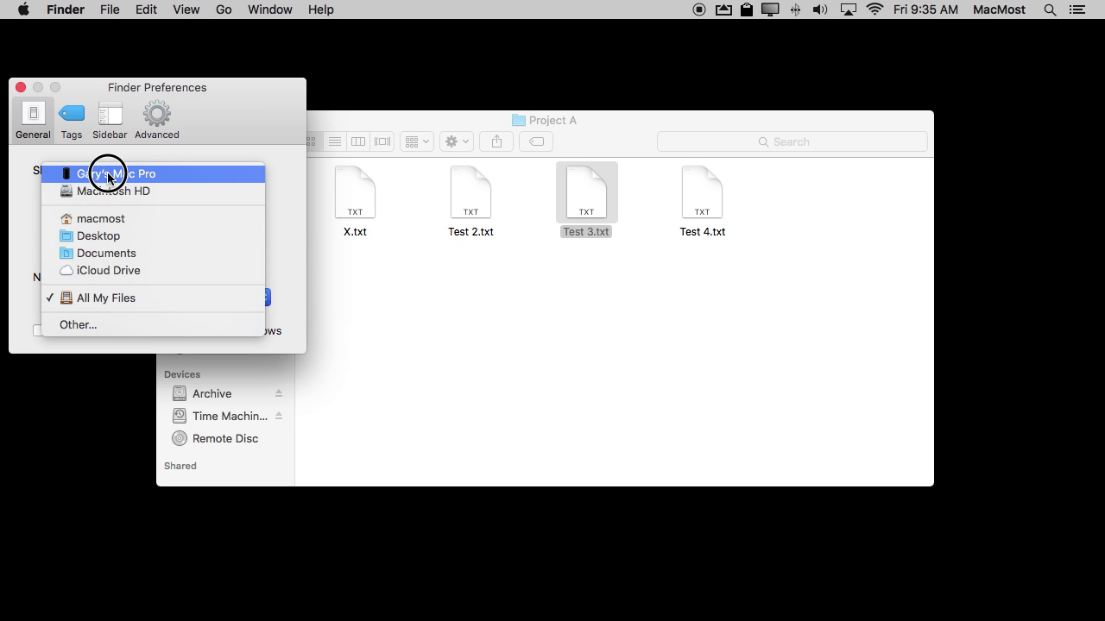
left_click(92, 253)
left_click(21, 87)
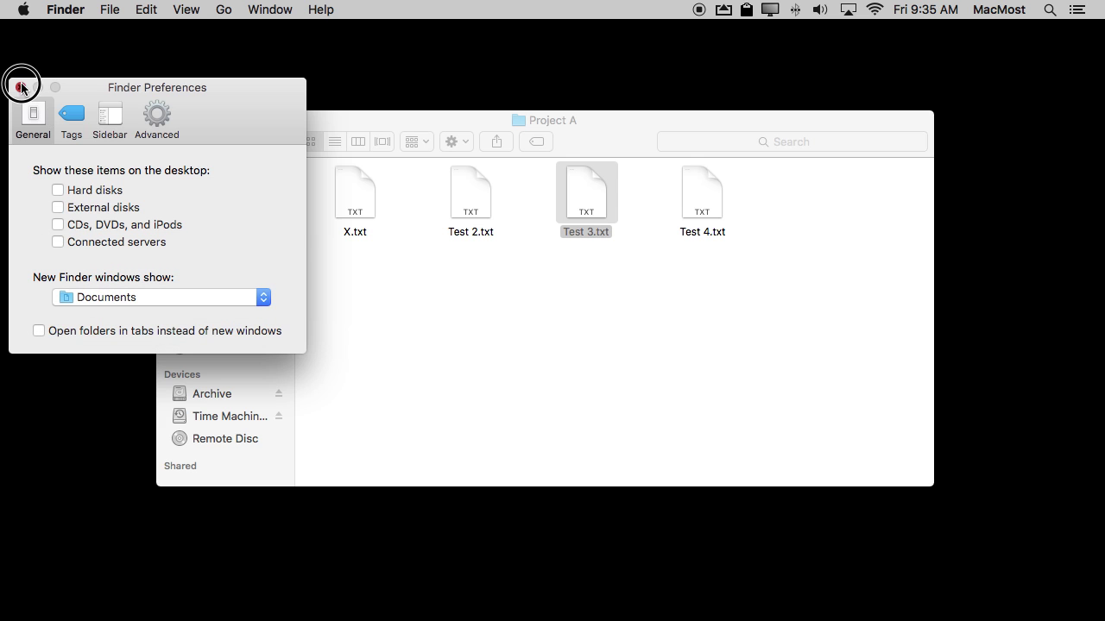
left_click(109, 10)
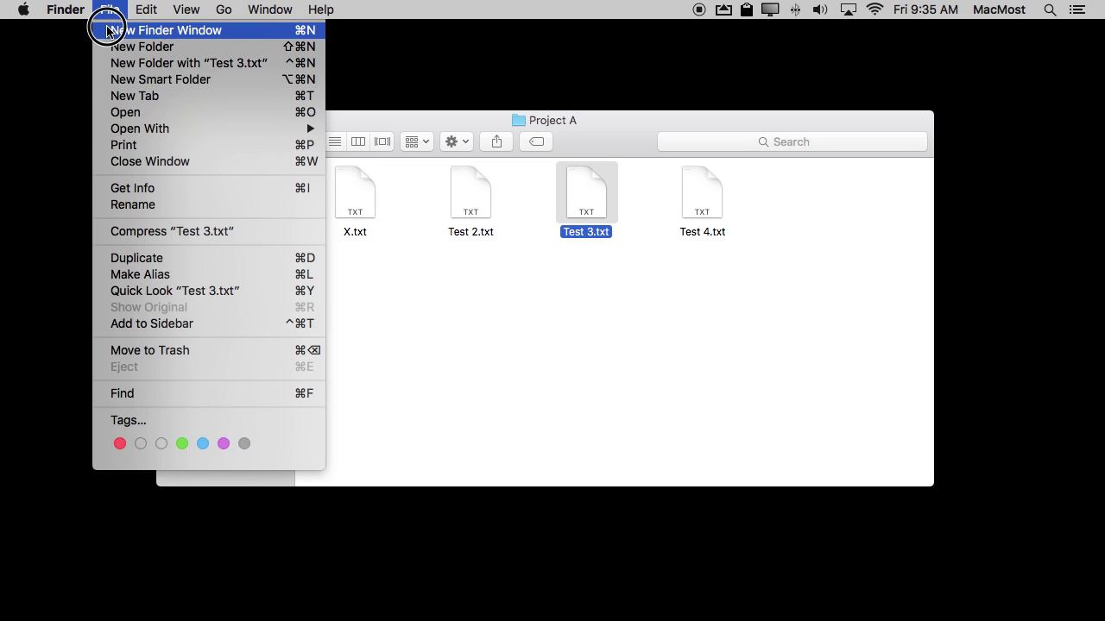
left_click(107, 31)
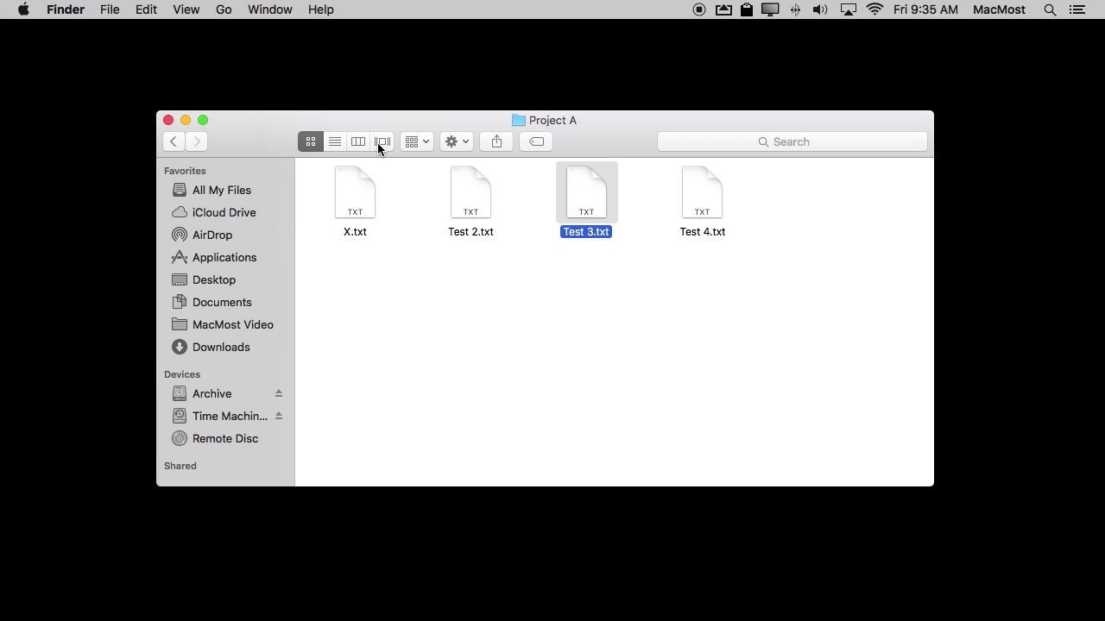
Step: View Project A's enclosing folders in the title path menu, then go to enclosing folder Documents
left_click(547, 123, "super")
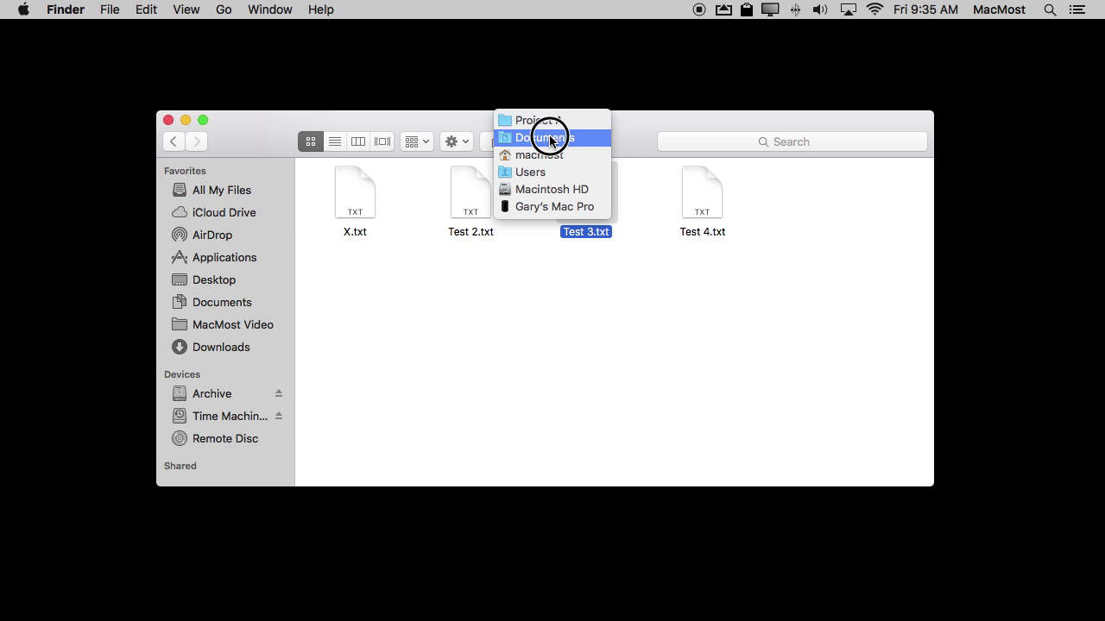
left_click(449, 118)
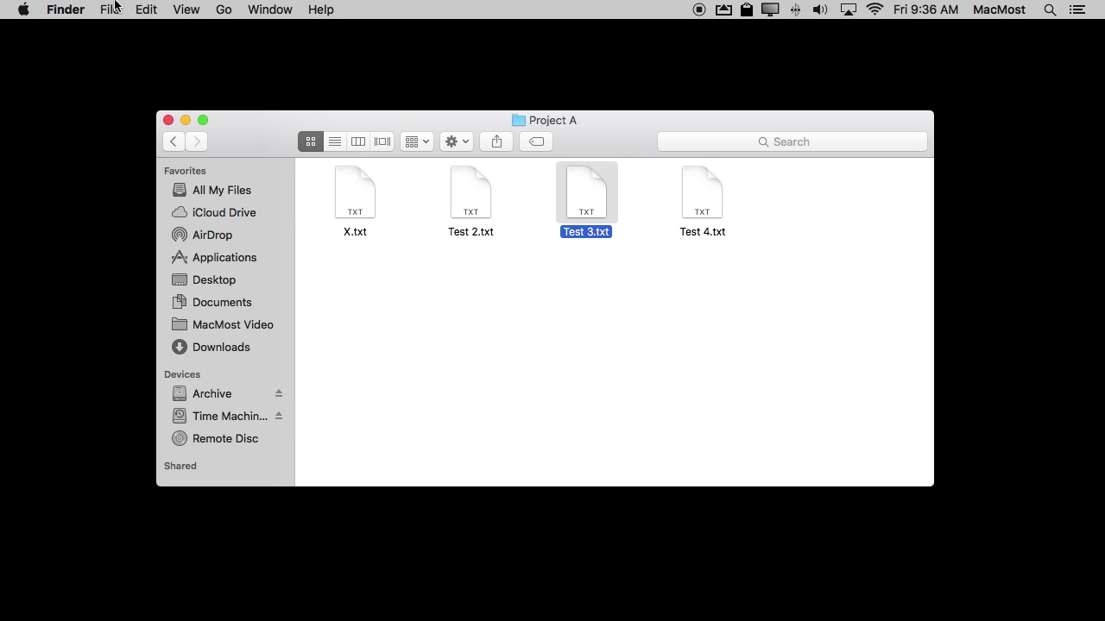
left_click(224, 9)
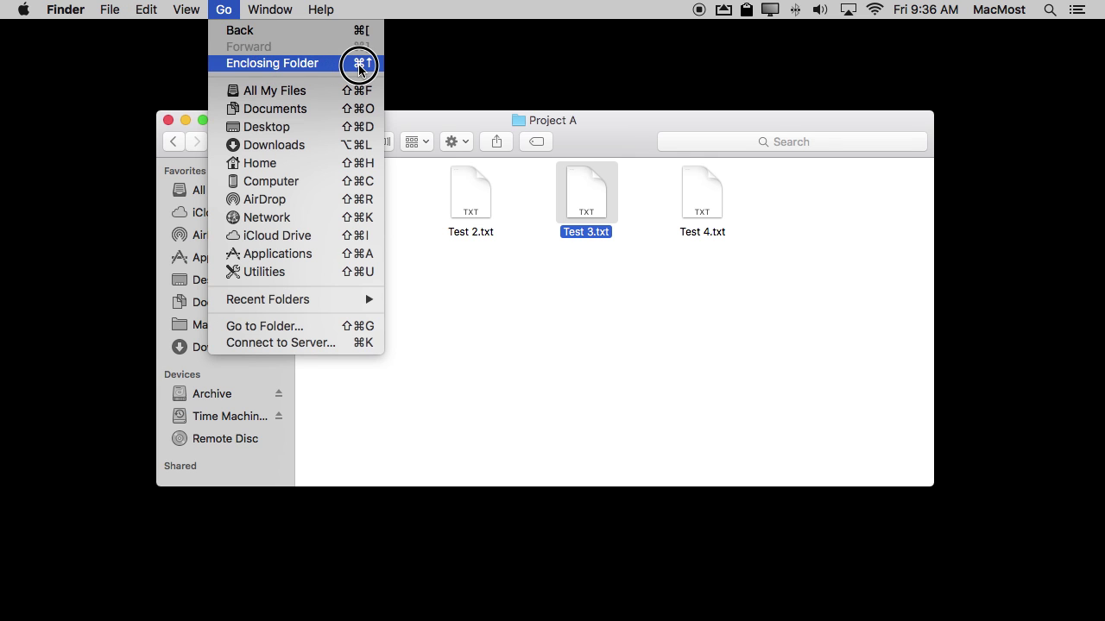
left_click(359, 63)
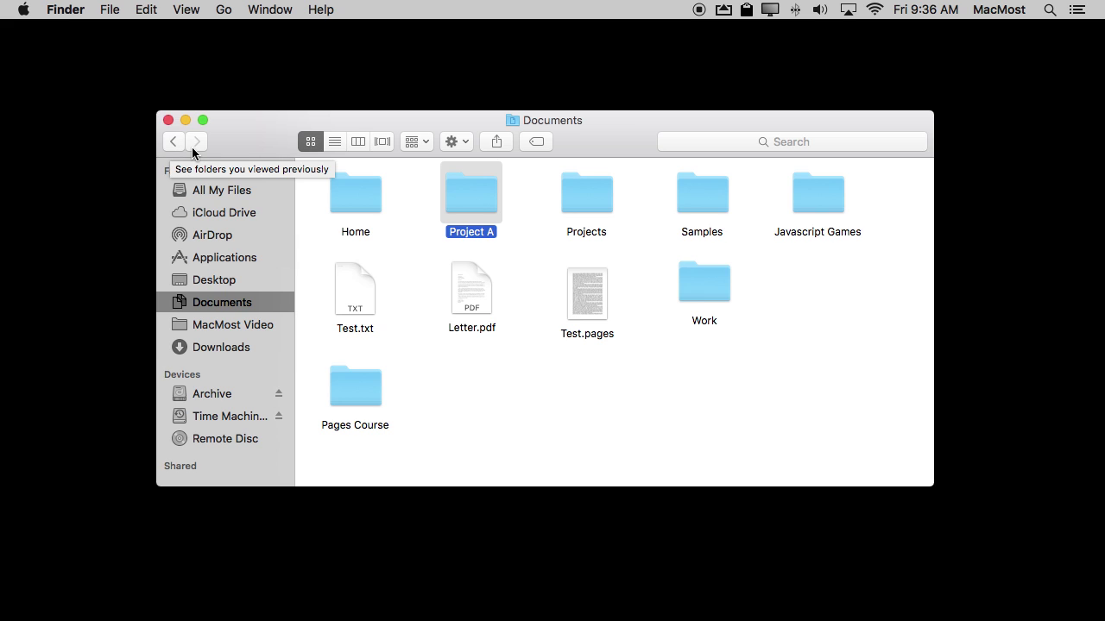
left_click(173, 141)
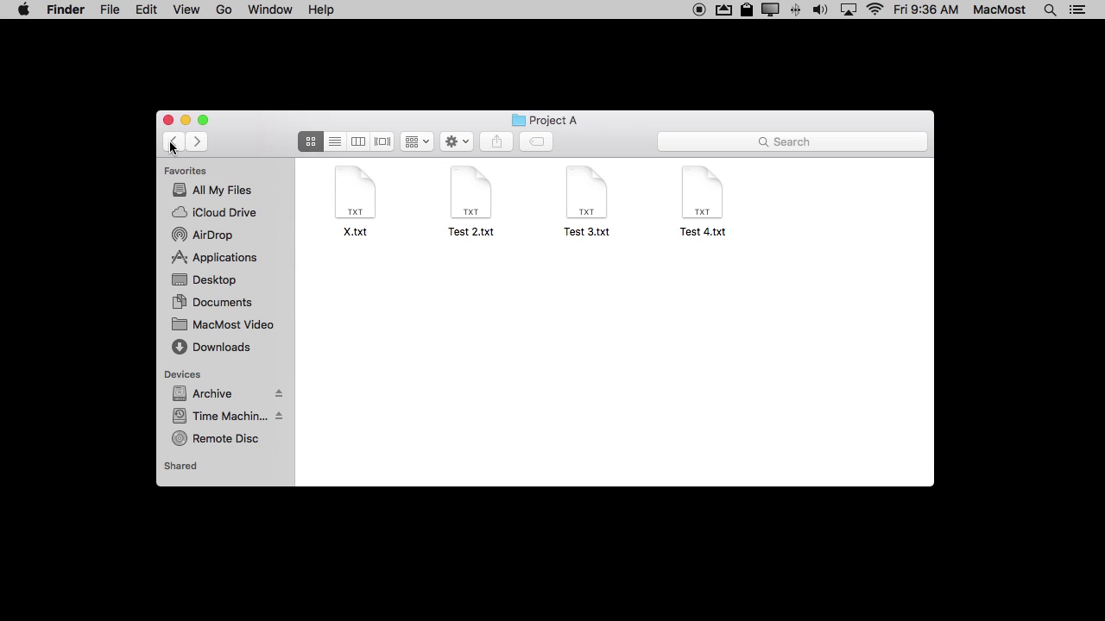
left_click(173, 141)
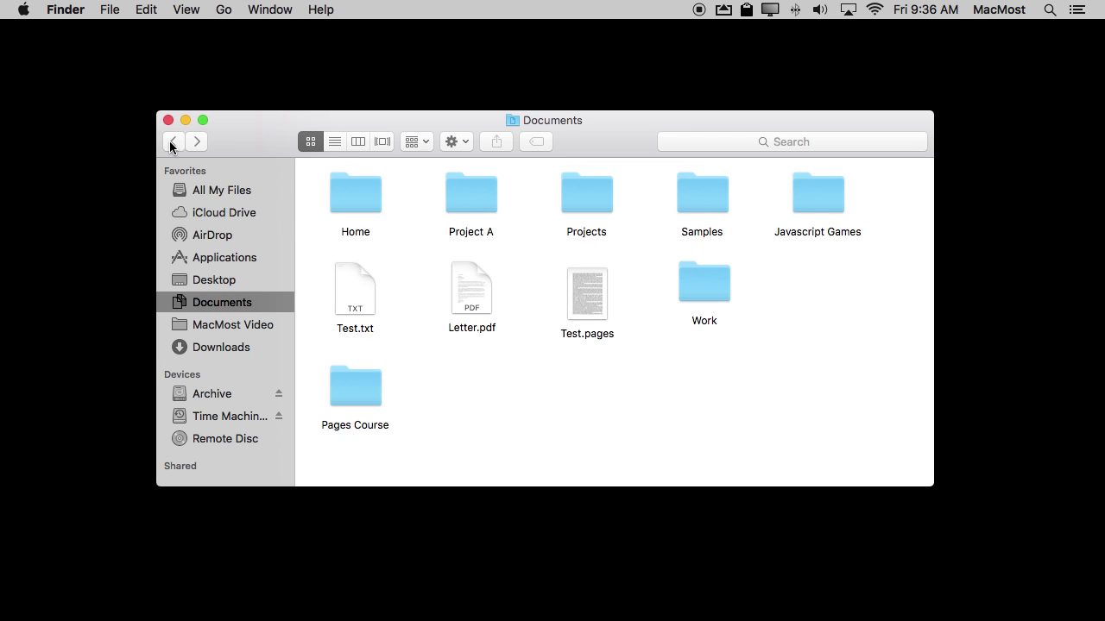
left_click(172, 142)
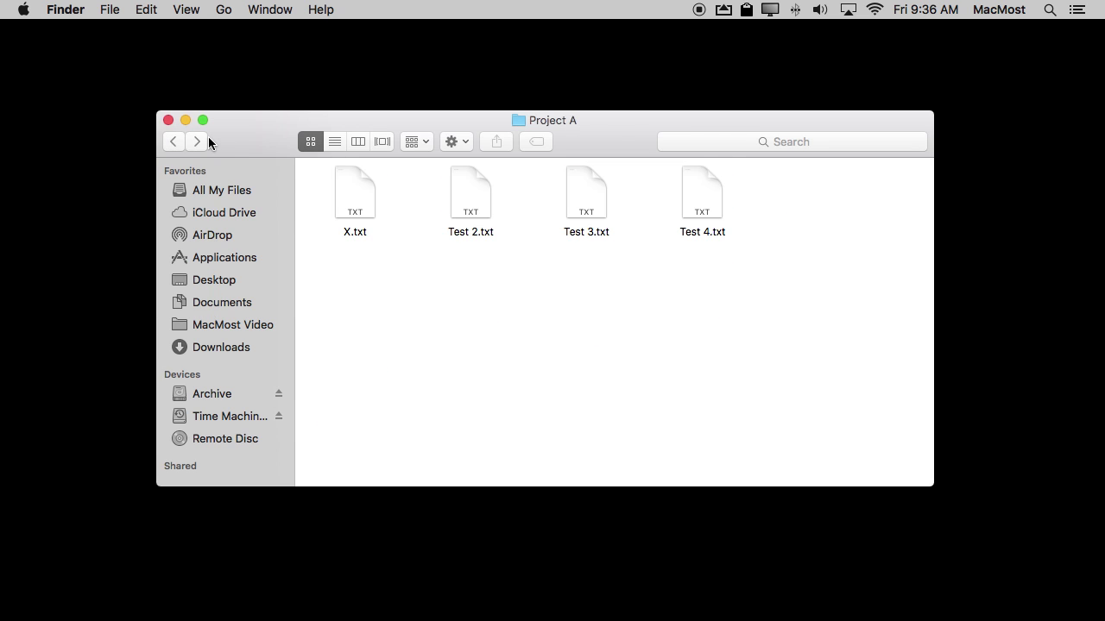
key("super+bracketleft")
left_click(198, 142)
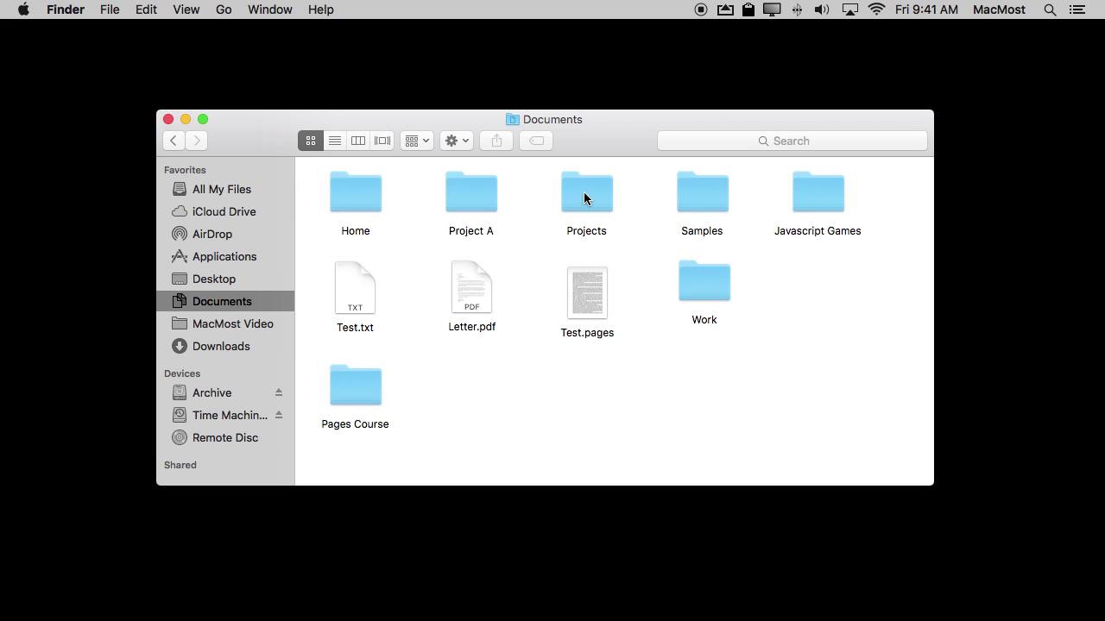
Step: Copy Test 2.txt from Project A and paste it into Documents > Projects
double_click(461, 186)
left_click(468, 202)
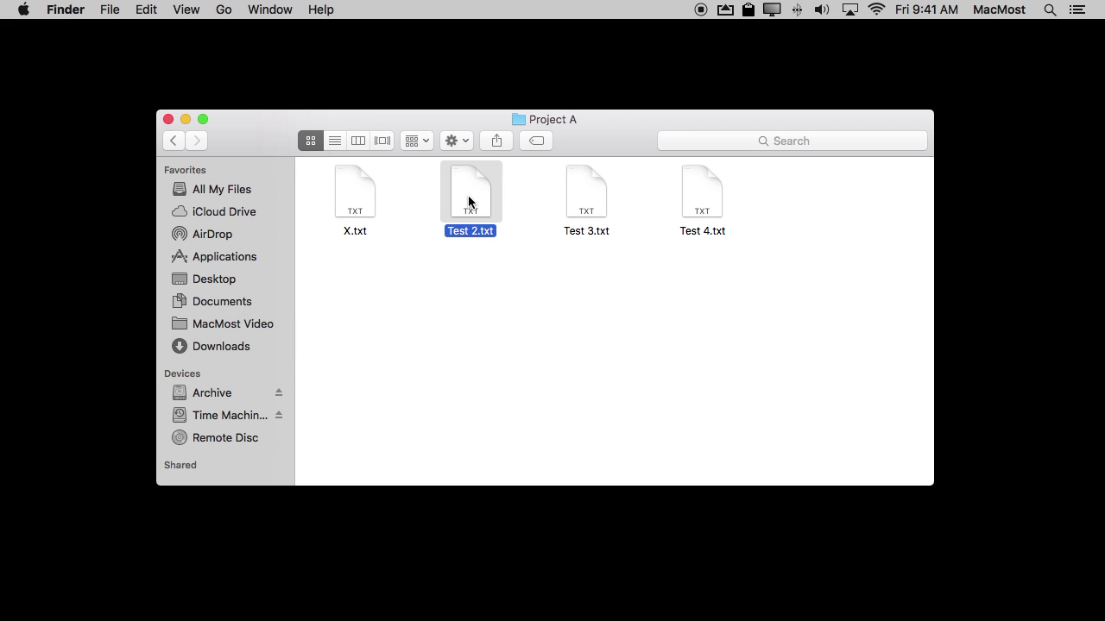
left_click(145, 9)
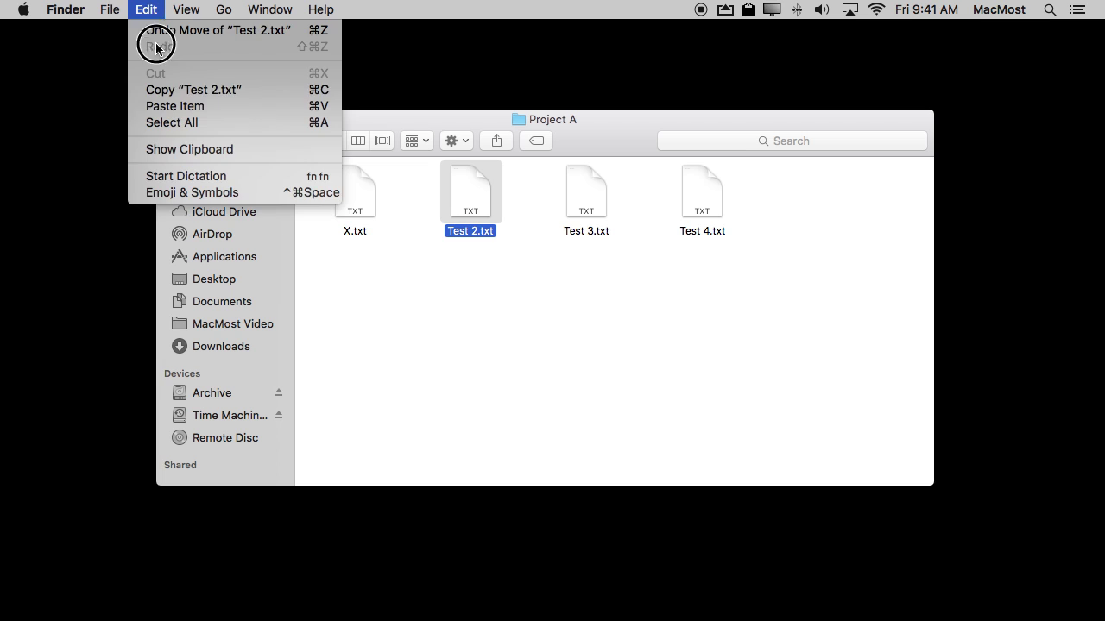
left_click(160, 91)
left_click(544, 120, "super")
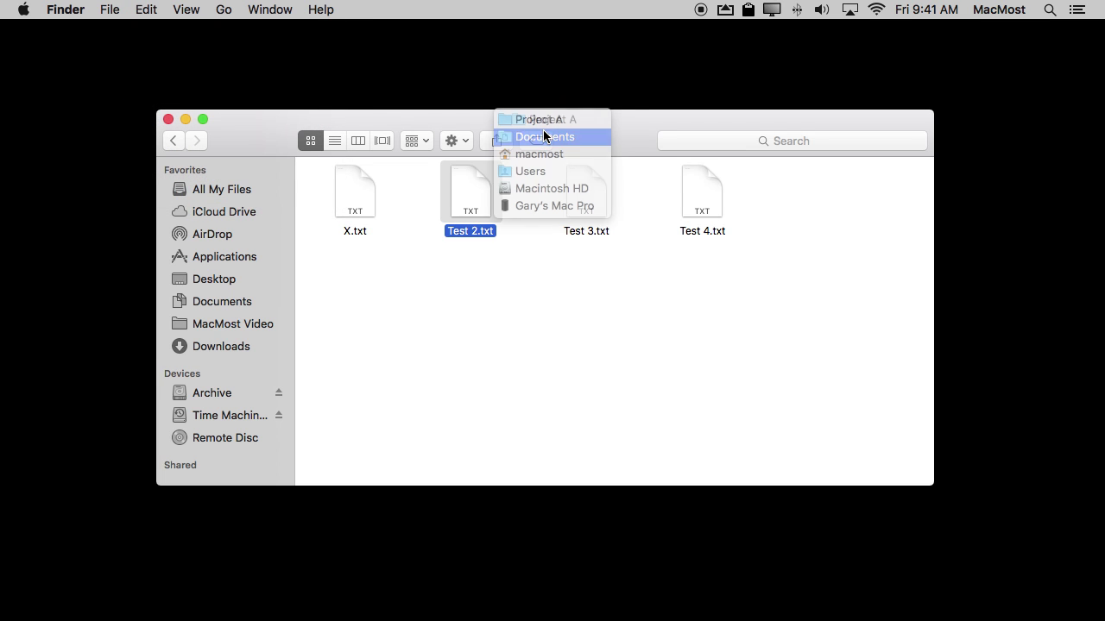
left_click(542, 137)
double_click(604, 205)
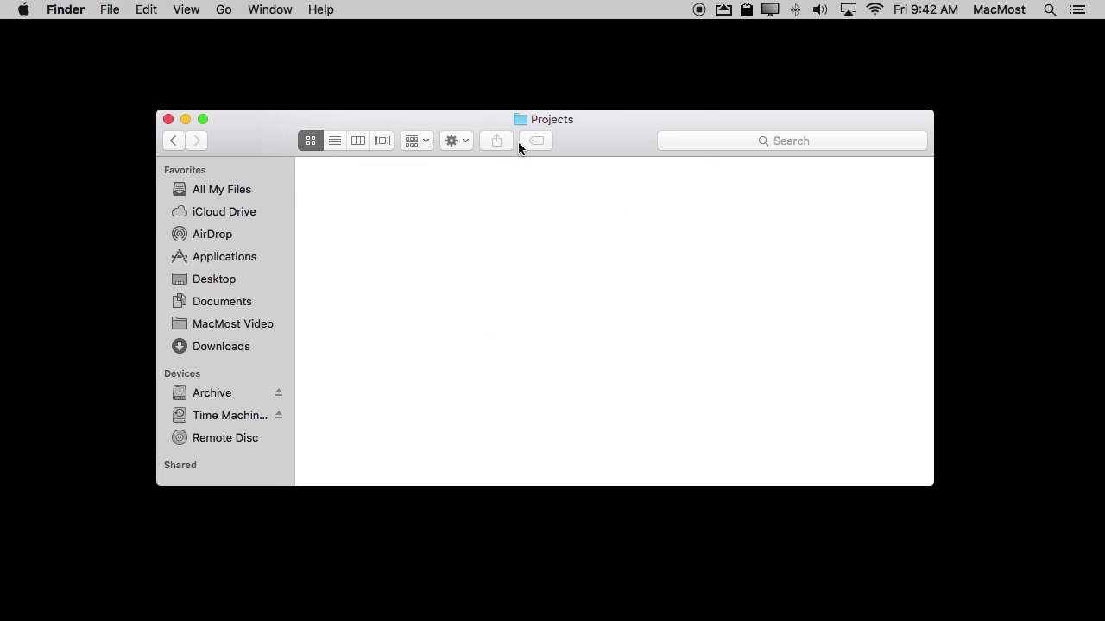
left_click(146, 10)
left_click(185, 106)
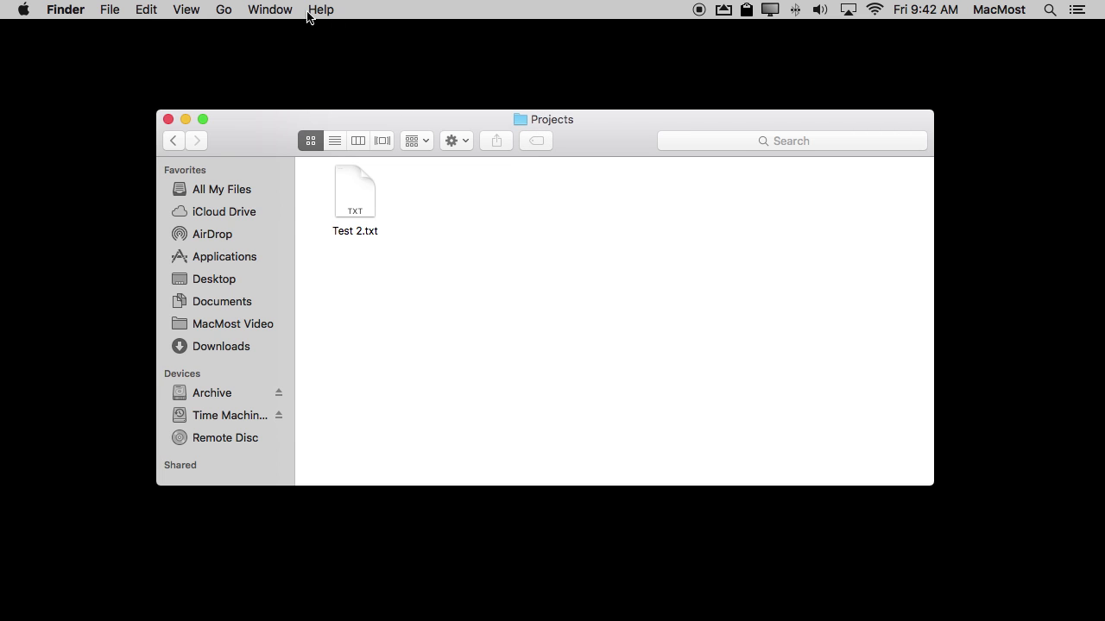
Step: Undo the paste, then use Option's Move Item Here to move Test 2.txt into Projects
left_click(146, 9)
left_click(155, 33)
left_click(147, 10)
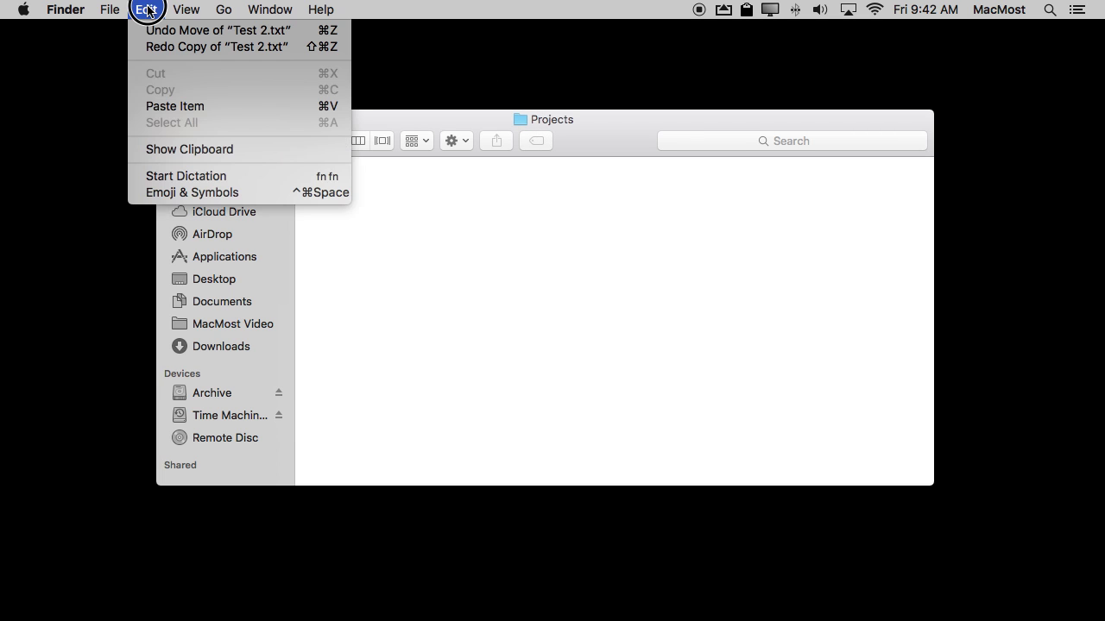
key("alt")
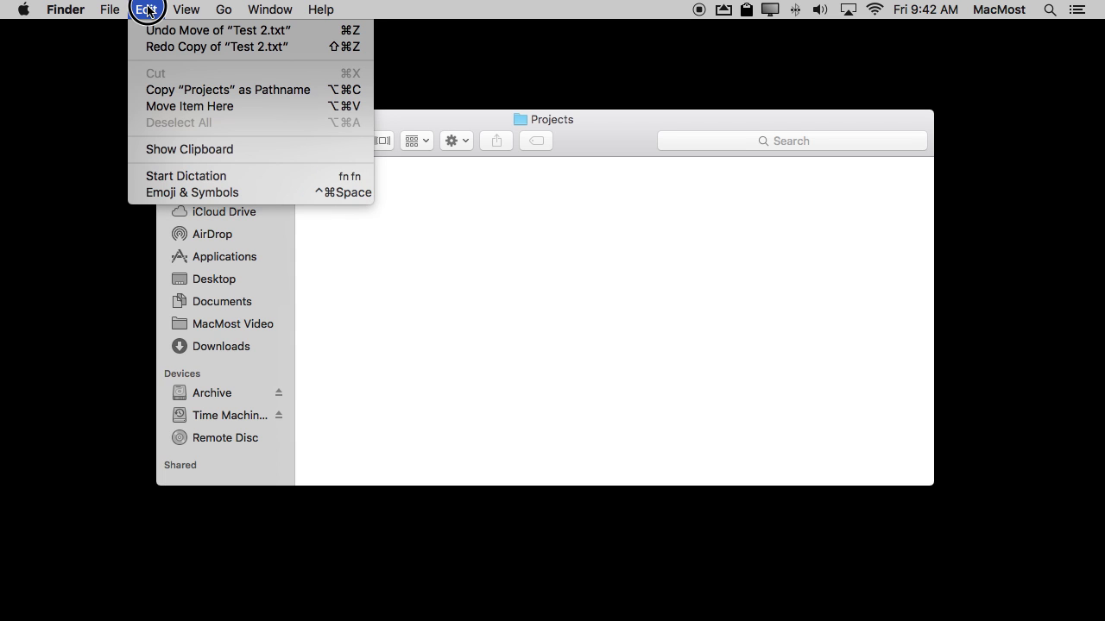
left_click(184, 108)
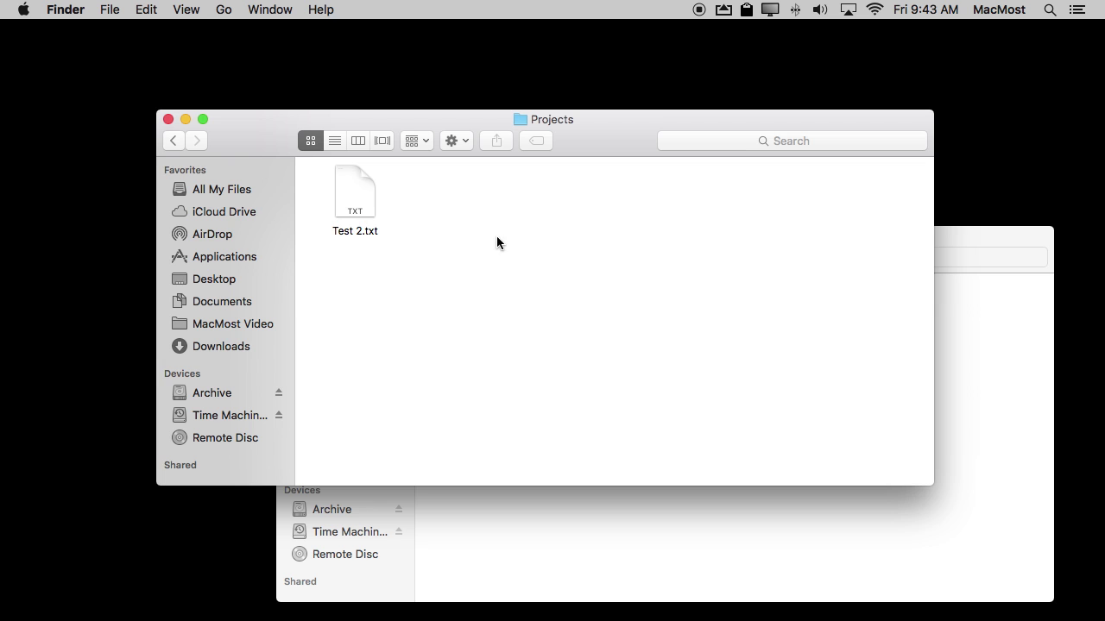
Step: Drag Test 2.txt from the Projects window into Docs, dropping a copy there
left_click(969, 243)
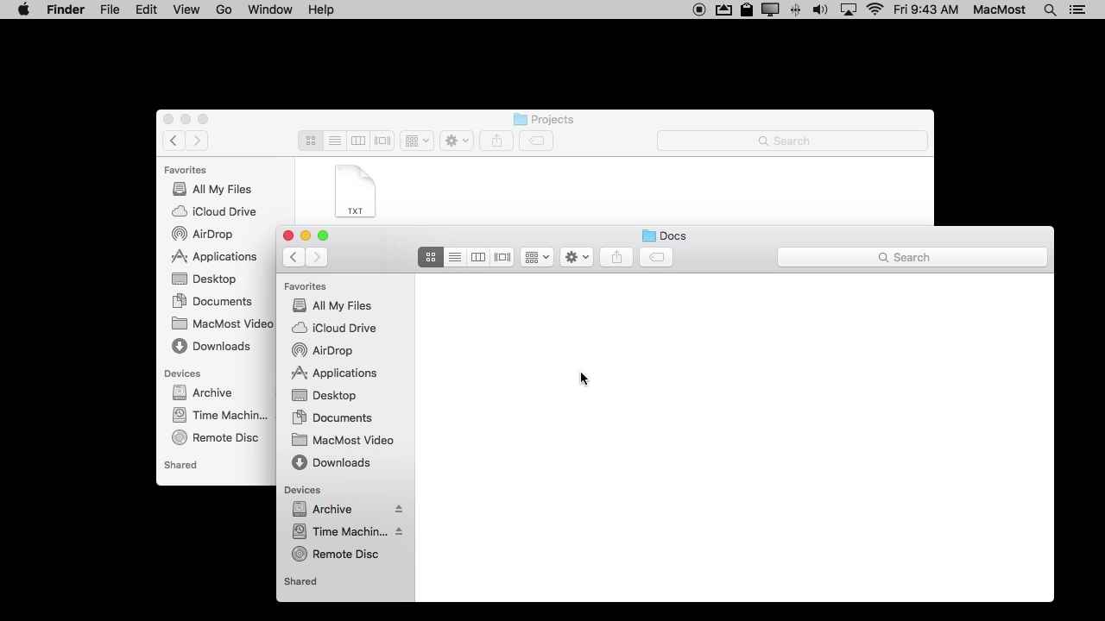
left_click(604, 141)
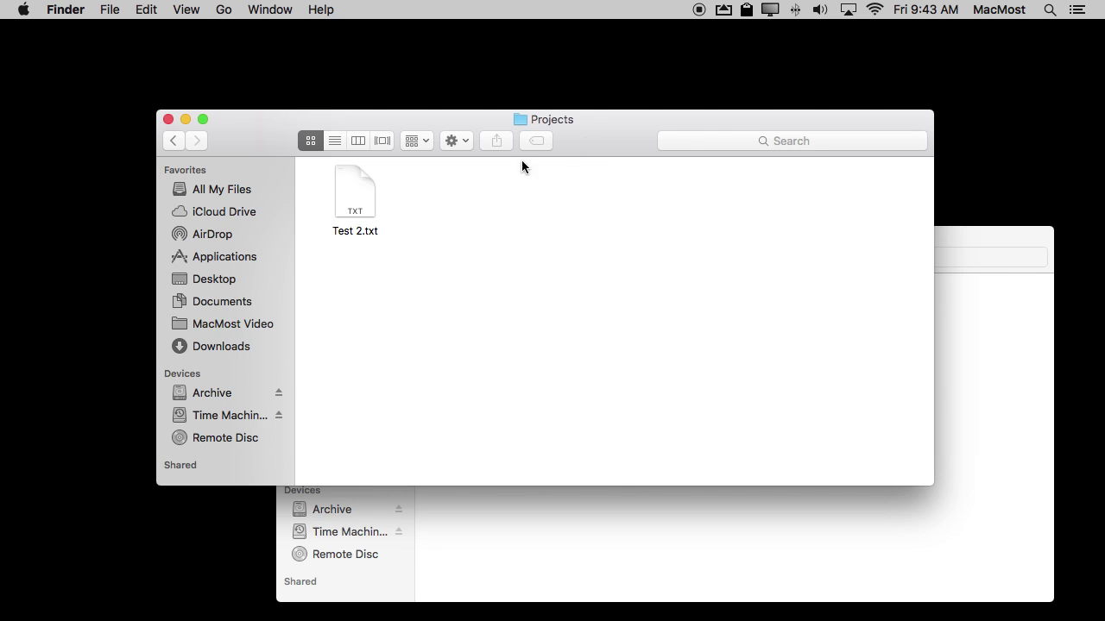
mouse_move(356, 211)
left_mouse_down()
mouse_move(523, 545)
mouse_move(485, 541)
mouse_move(538, 375)
mouse_move(484, 345)
mouse_move(494, 342)
left_mouse_up()
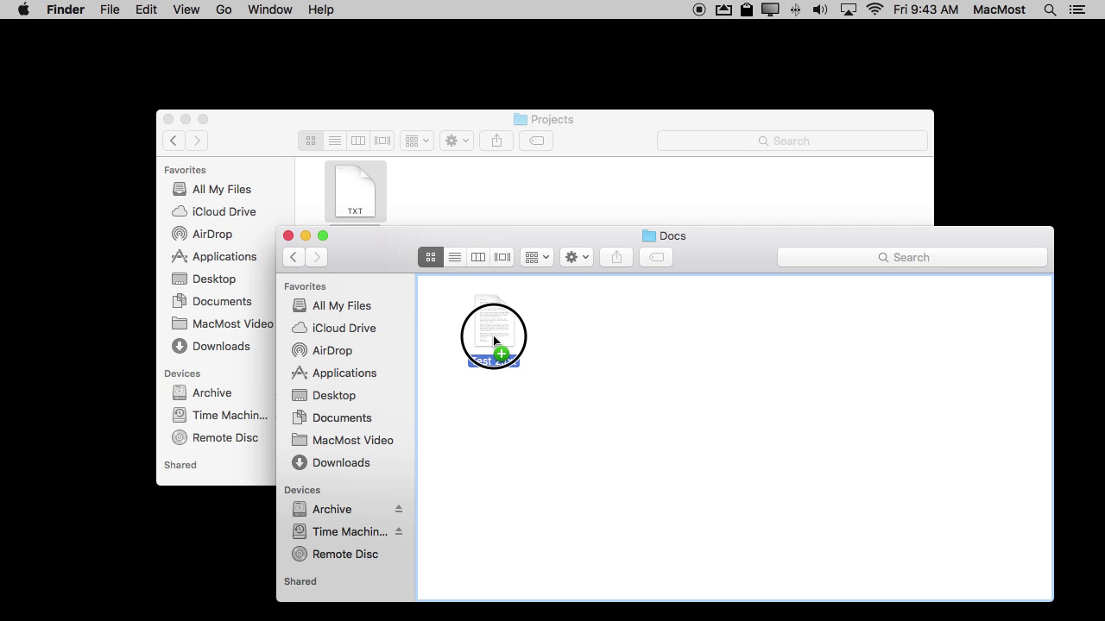
left_click_drag(493, 341, 494, 341)
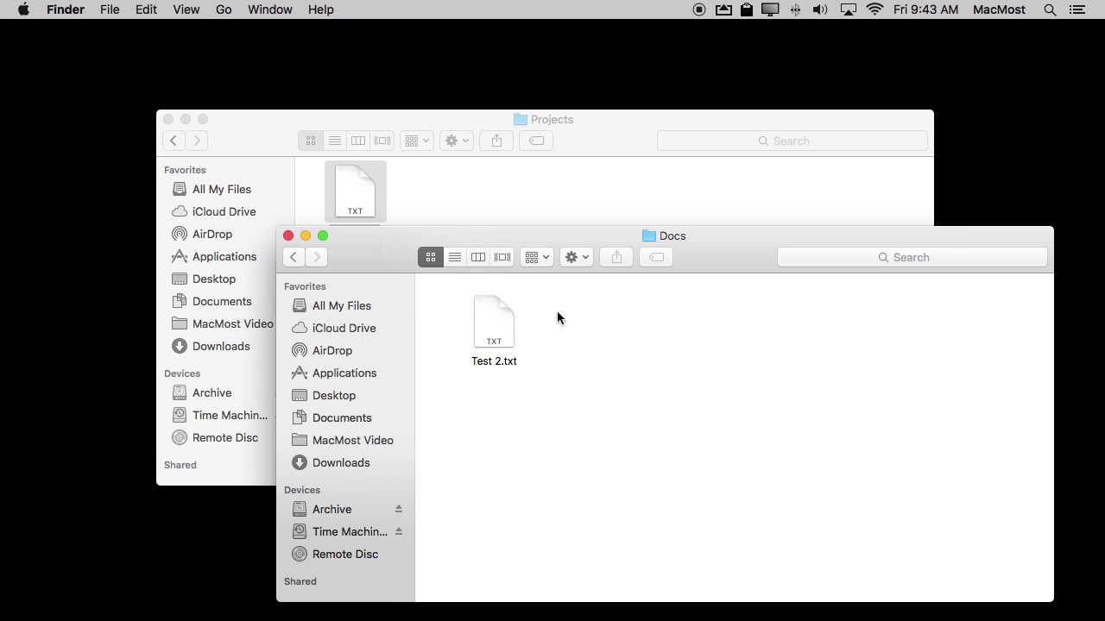
Step: Drag Test 2.txt from Projects into Docs again so it moves instead of copying
left_click(349, 194)
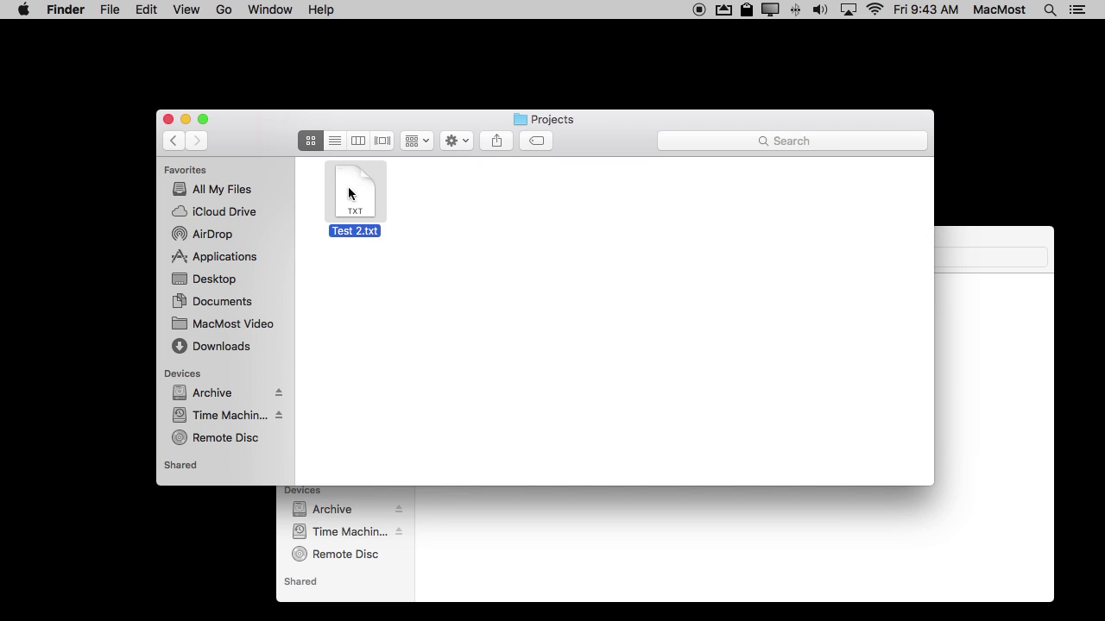
left_click(502, 518)
mouse_move(473, 318)
left_mouse_down()
mouse_move(367, 205)
mouse_move(564, 395)
mouse_move(480, 345)
mouse_move(510, 348)
mouse_move(490, 354)
left_mouse_up()
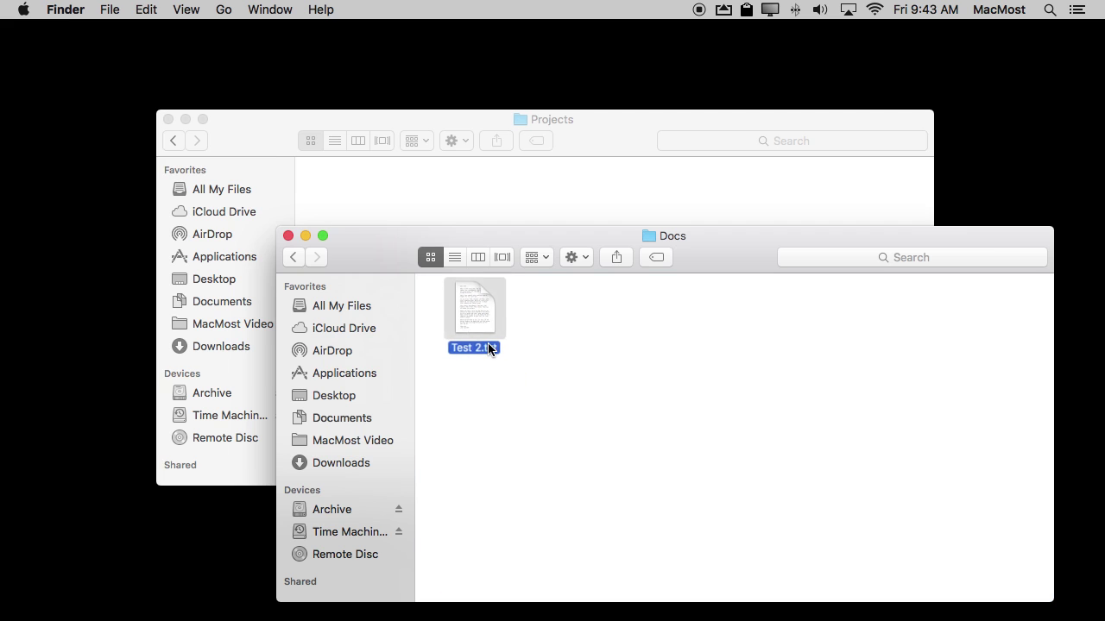